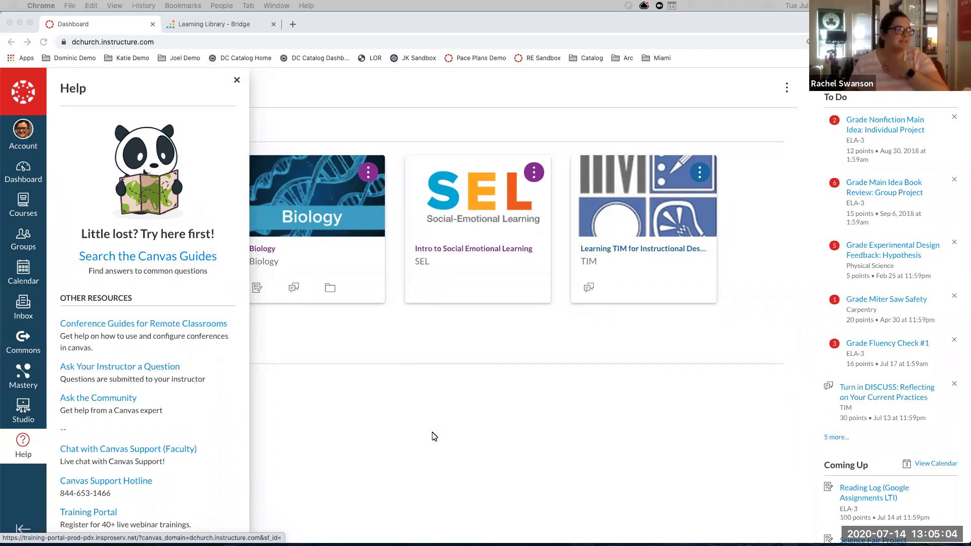
Review the support and training links listed in the Help resources, down to Show Welcome Tour
scroll(430, 436, "down", 2)
scroll(199, 427, "down", 3)
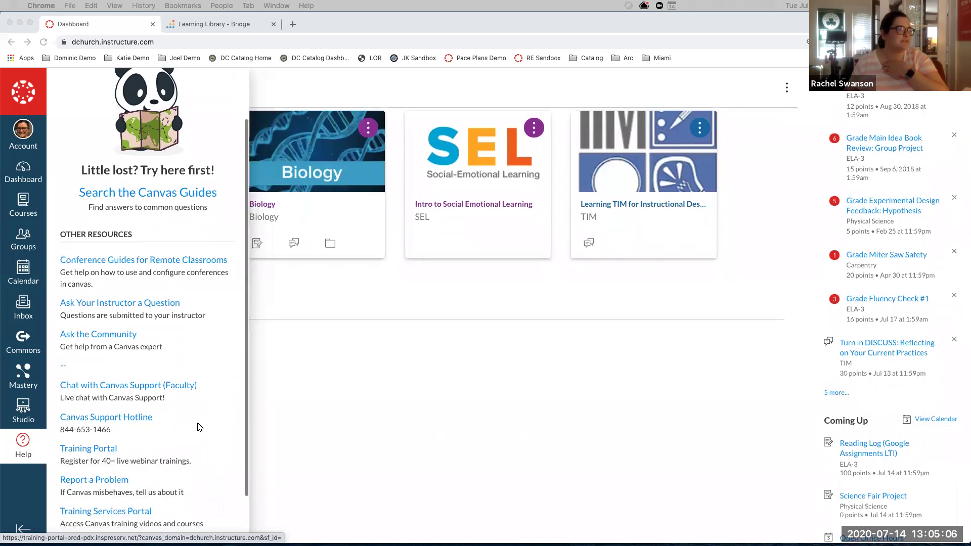
left_click(19, 446)
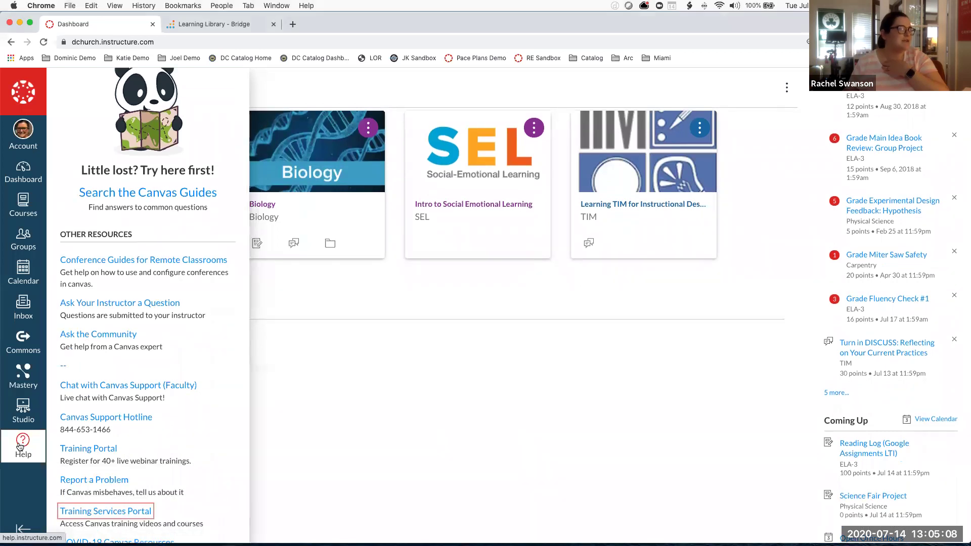
left_click(19, 446)
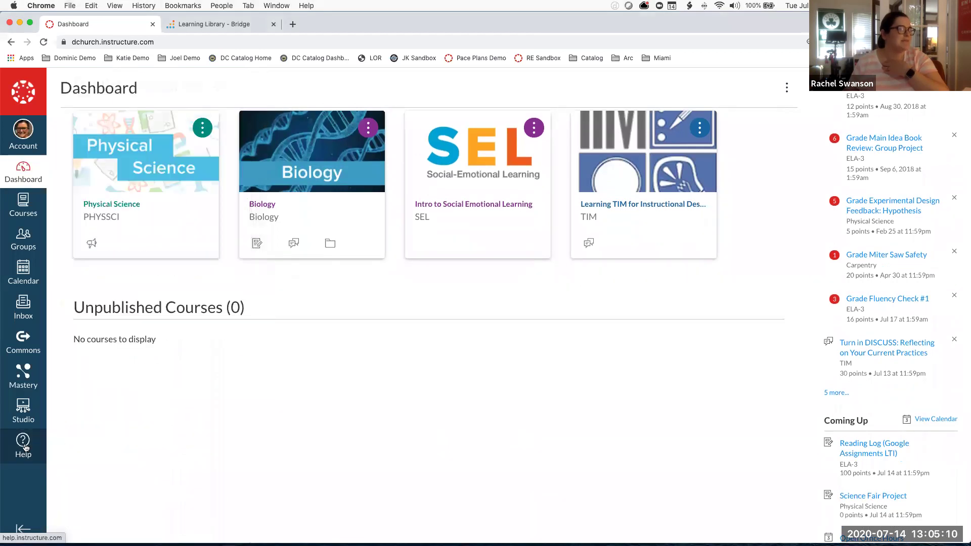
left_click(25, 447)
scroll(163, 441, "down", 2)
scroll(162, 441, "down", 4)
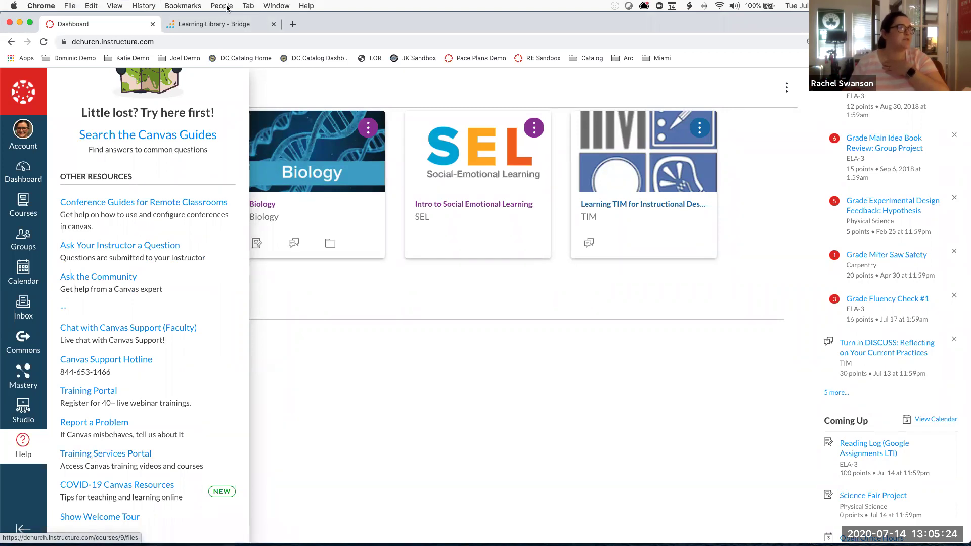
Switch to the Bridge Learning Library and open the preview of the K12 First Day Ready learning pathway
left_click(216, 27)
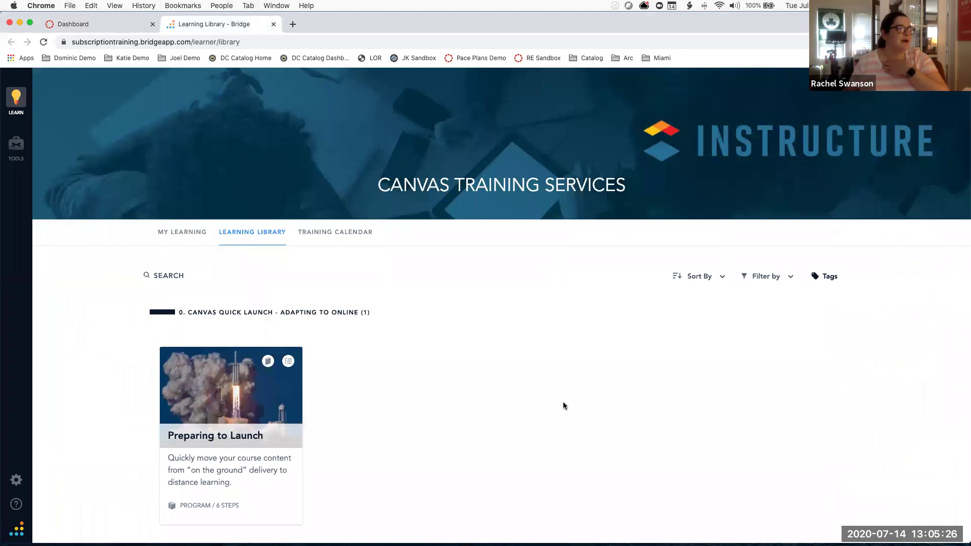
scroll(579, 403, "down", 5)
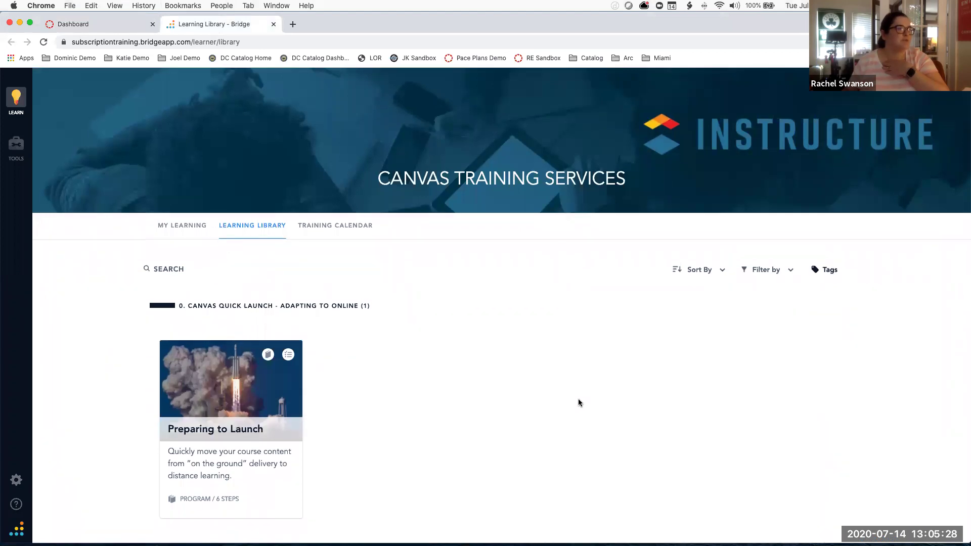
scroll(579, 402, "down", 7)
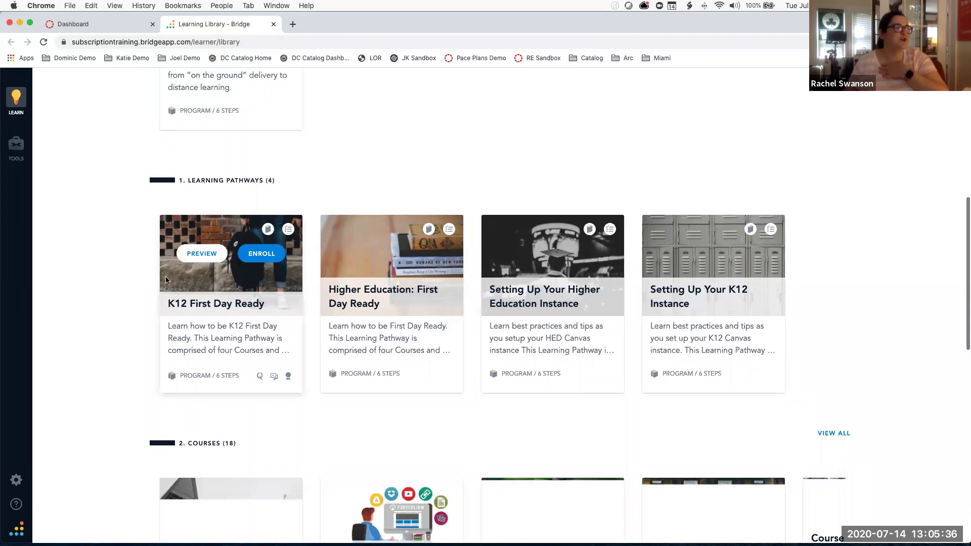
mouse_move(199, 244)
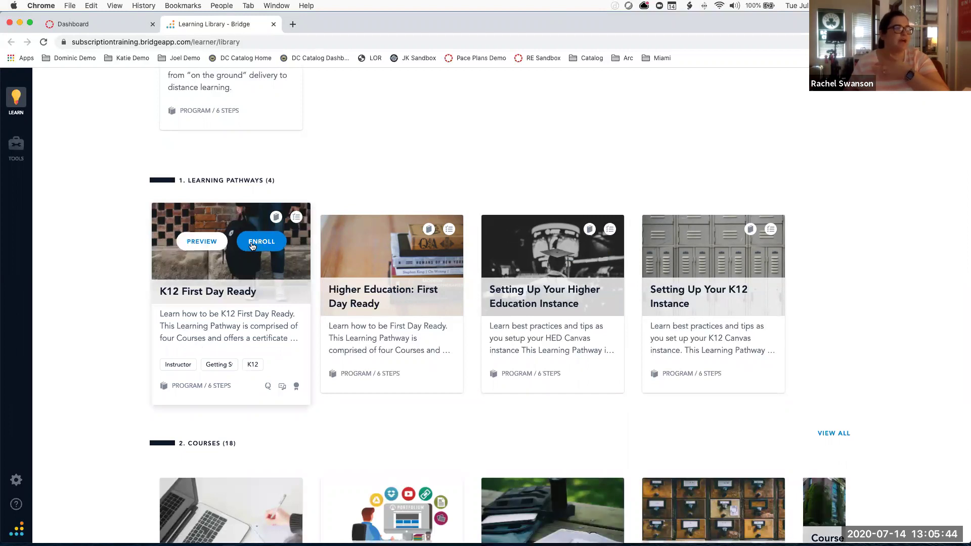
left_click(203, 241)
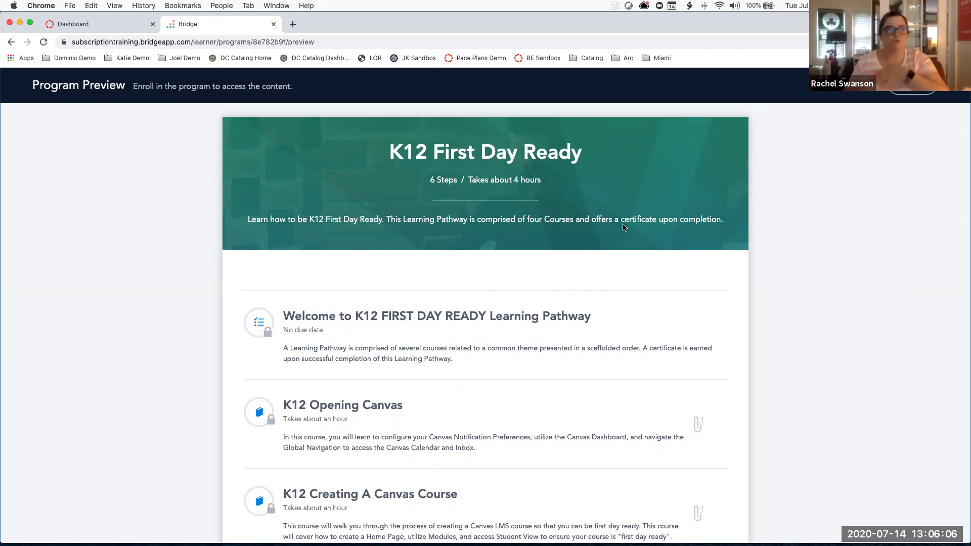
Examine the courses that make up the K12 First Day Ready program, then exit the preview
scroll(621, 250, "down", 2)
scroll(621, 255, "down", 5)
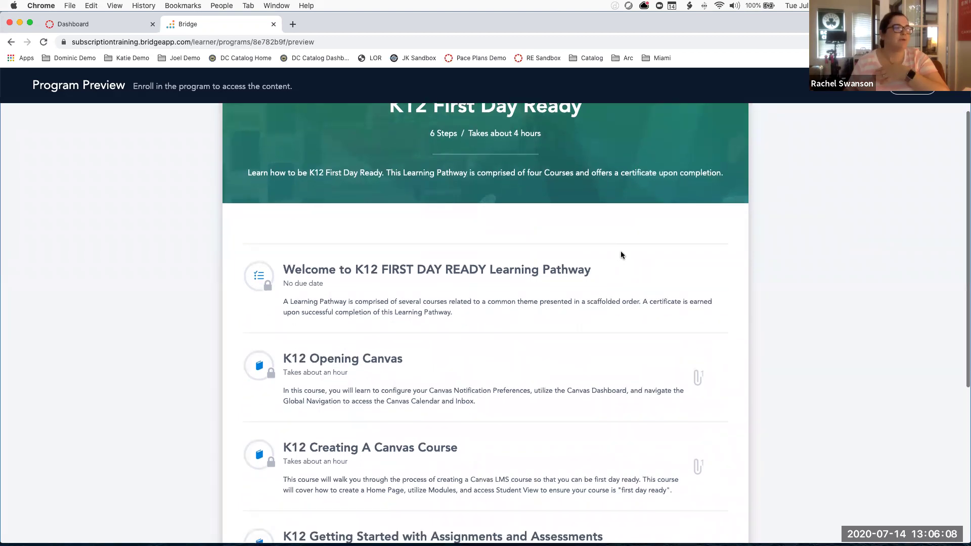
scroll(621, 255, "down", 1)
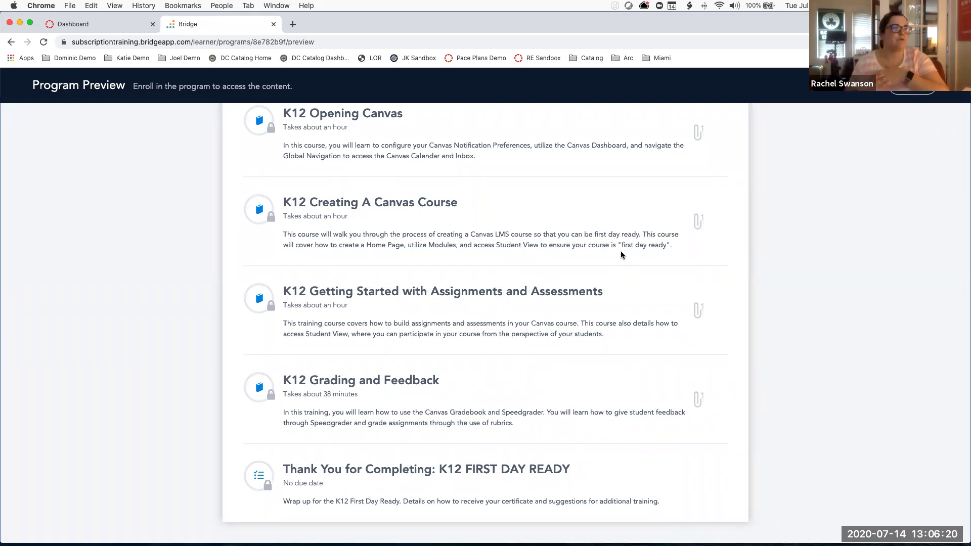
scroll(603, 256, "up", 1)
scroll(604, 257, "up", 5)
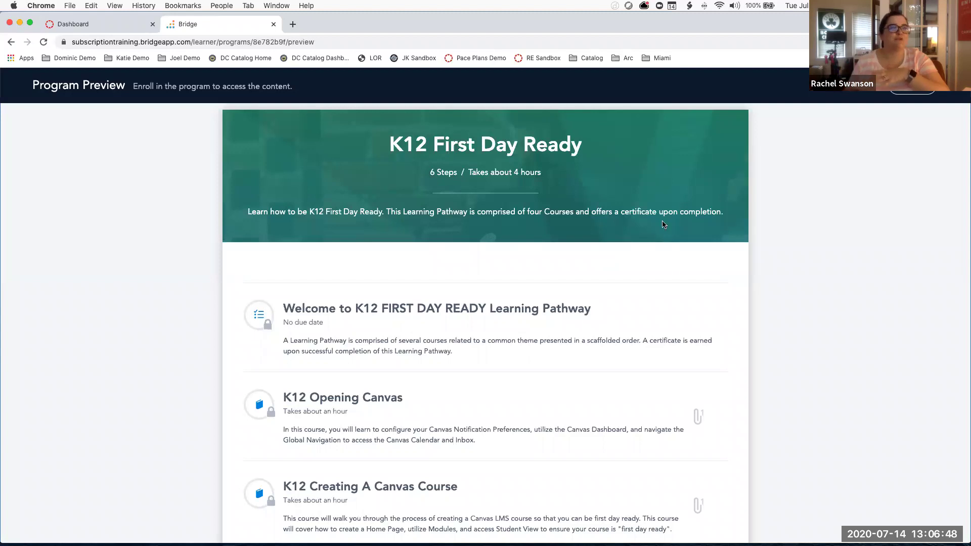
left_click(913, 87)
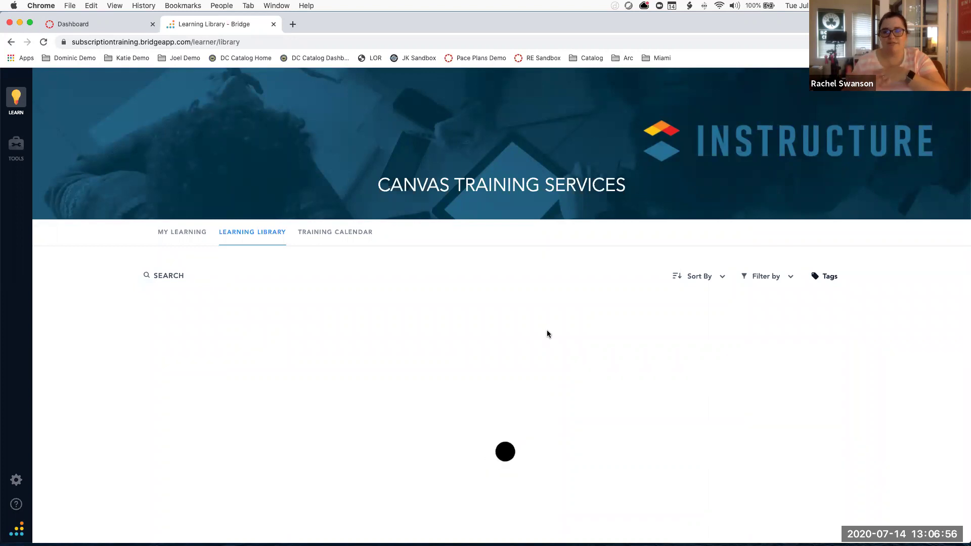
Browse the Courses section of the Learning Library through two further sets, then return to the Learning Pathways section
scroll(547, 334, "down", 10)
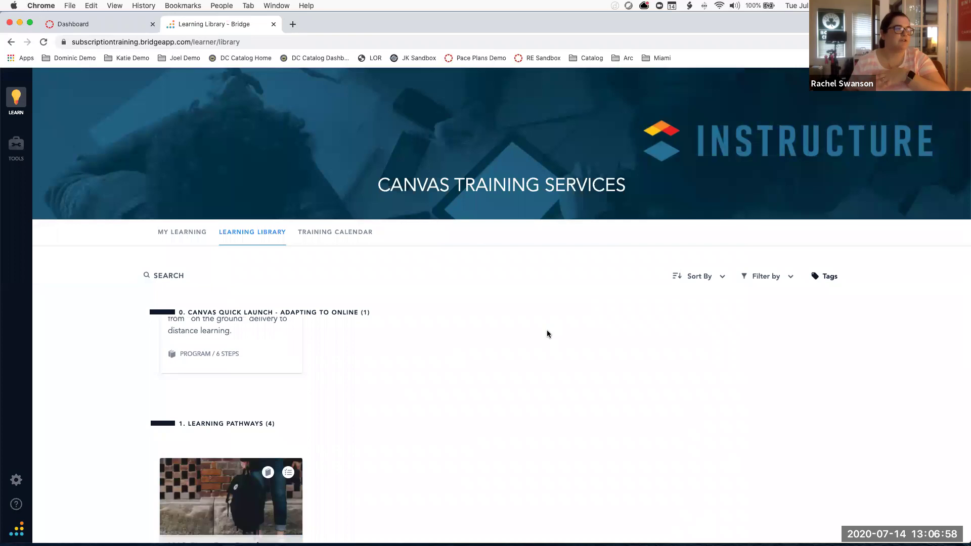
scroll(547, 334, "down", 2)
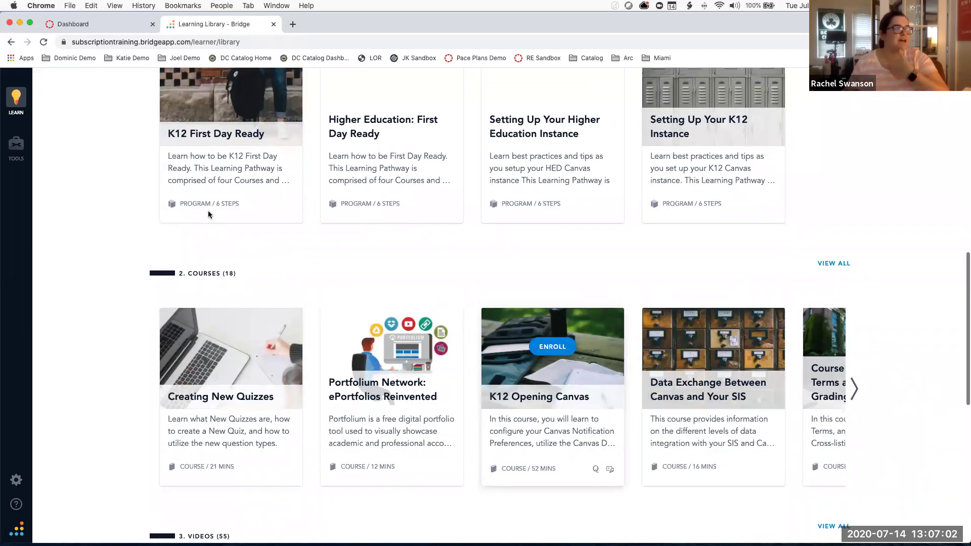
scroll(207, 210, "down", 1)
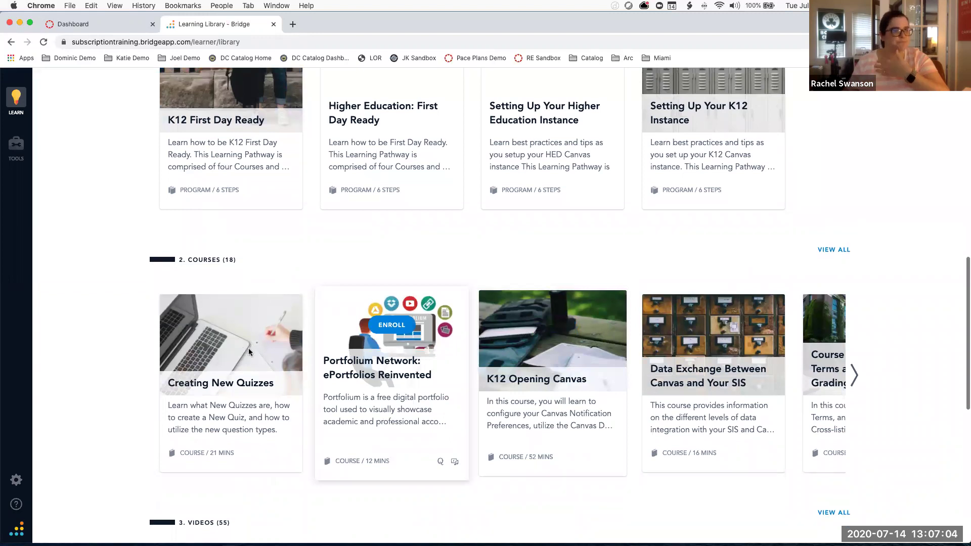
left_click(854, 377)
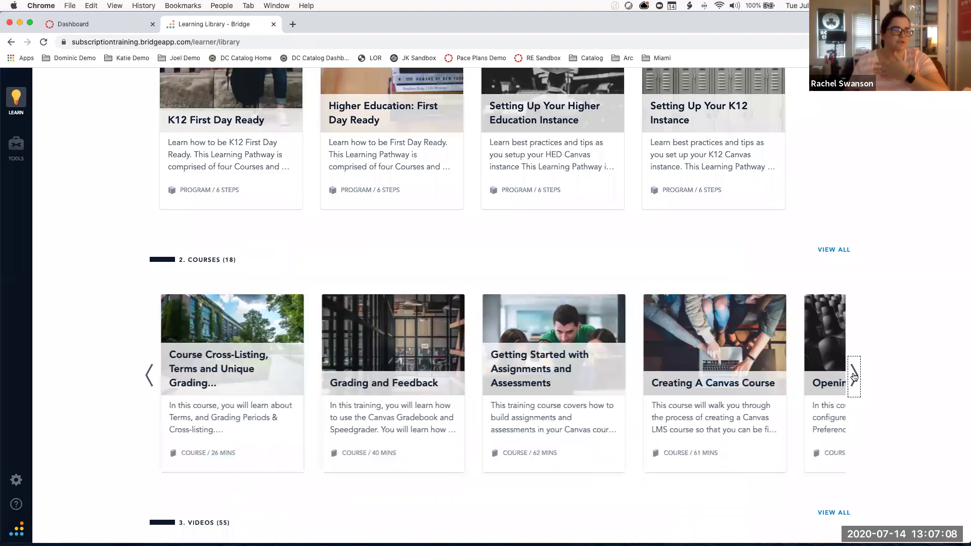
left_click(854, 377)
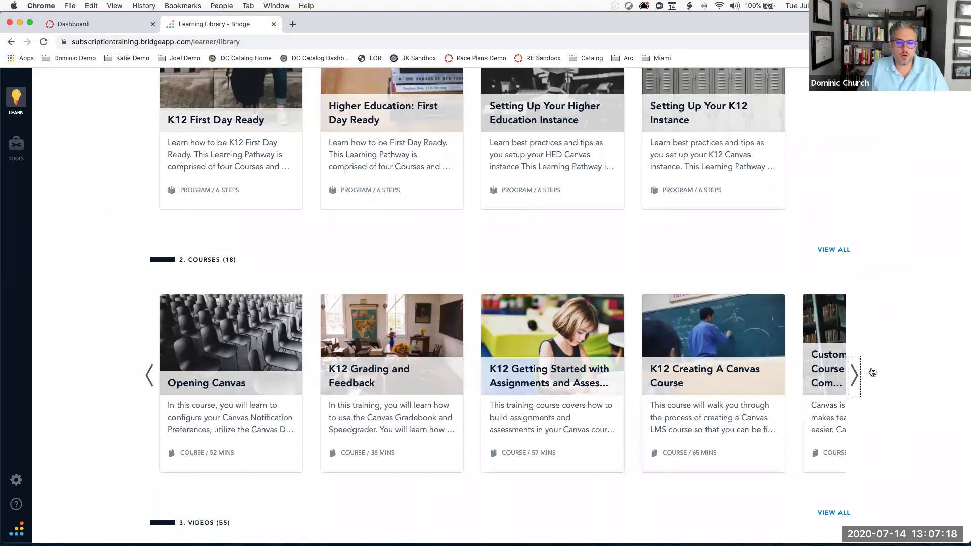
scroll(873, 373, "up", 1)
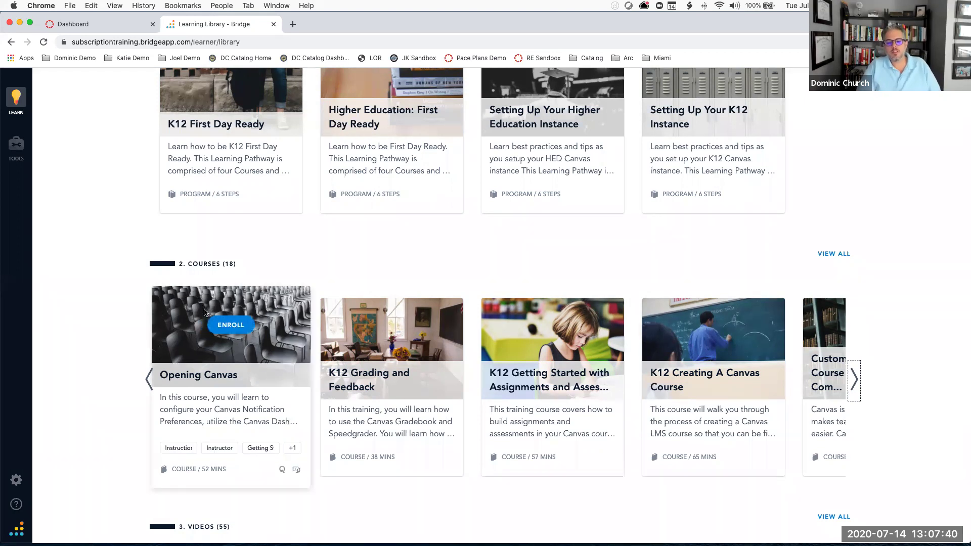
scroll(205, 312, "up", 3)
scroll(205, 313, "up", 1)
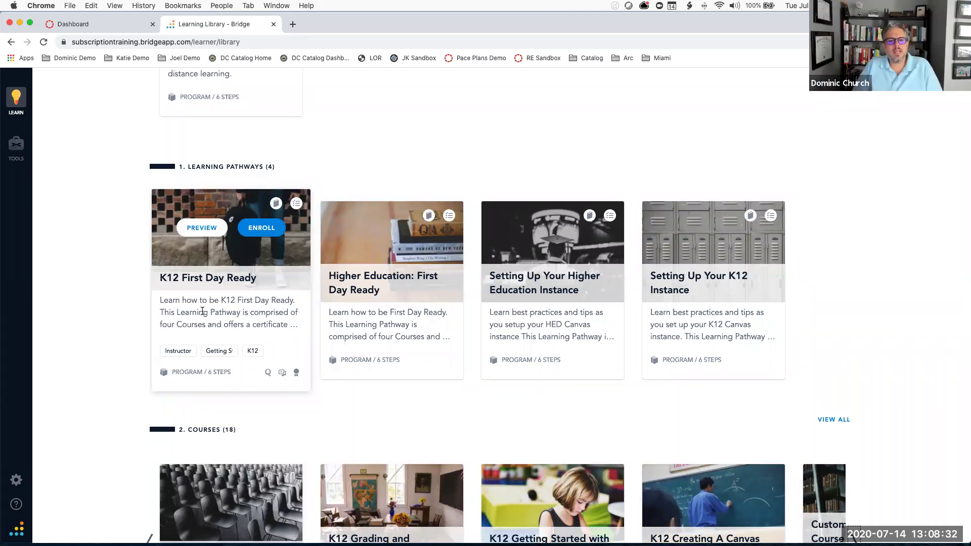
mouse_move(712, 491)
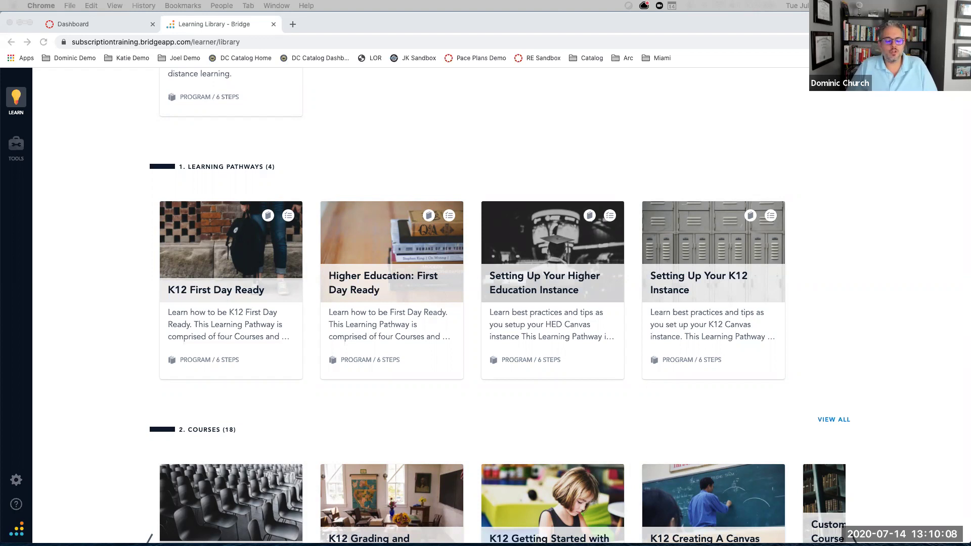
left_click(684, 171)
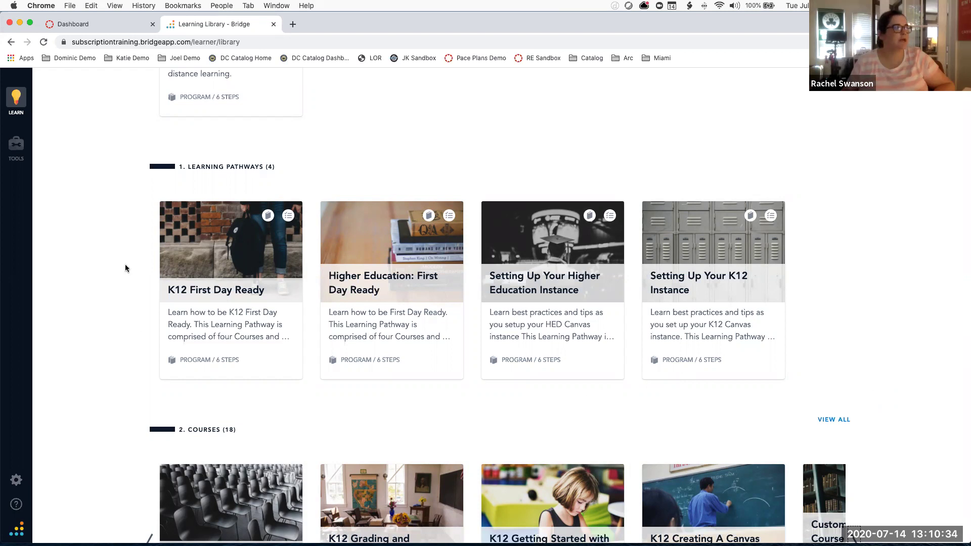
Switch back to the Canvas Dashboard and close the Help resources to show the published courses
scroll(125, 268, "up", 3)
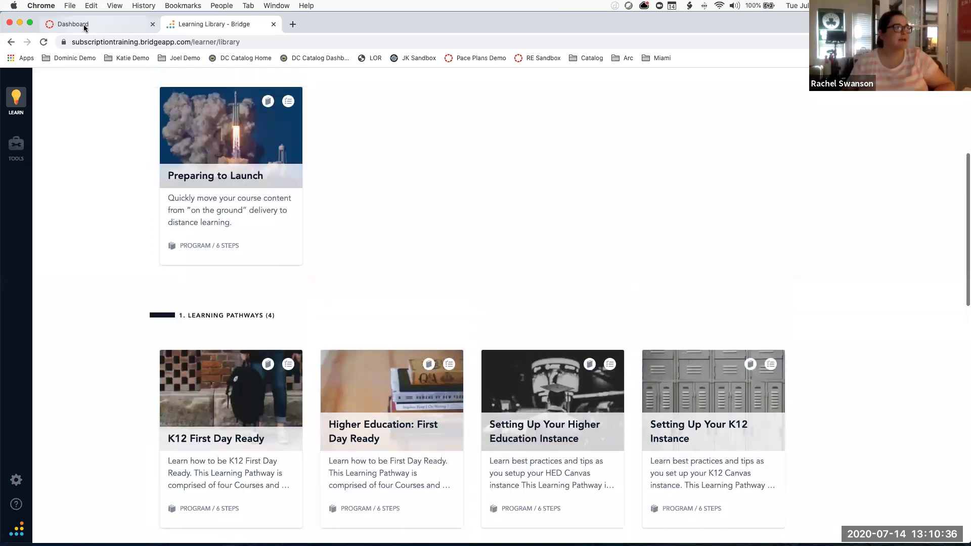
left_click(85, 28)
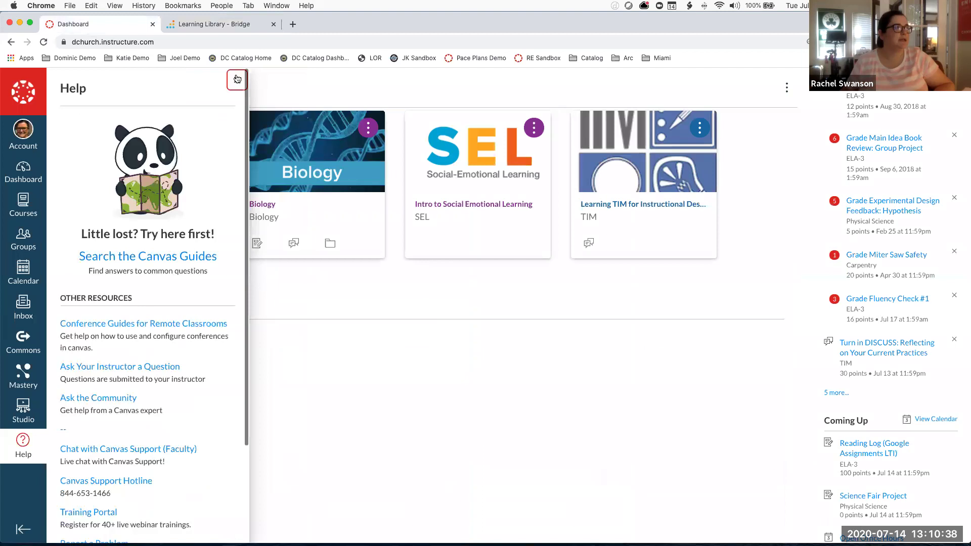
left_click(237, 79)
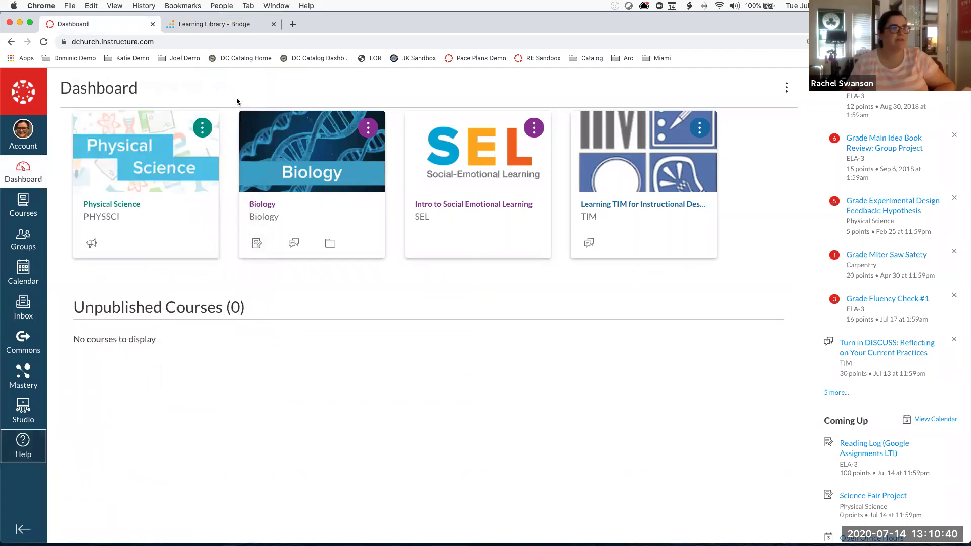
scroll(236, 101, "up", 2)
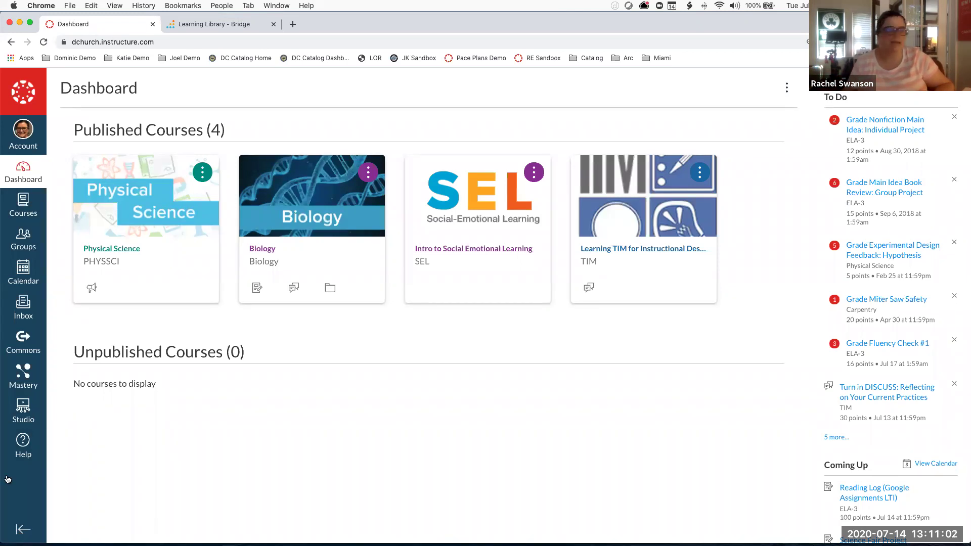
Open Commons and examine the filter options for resource types, content types, grade levels and sharing, then close the filter
left_click(20, 342)
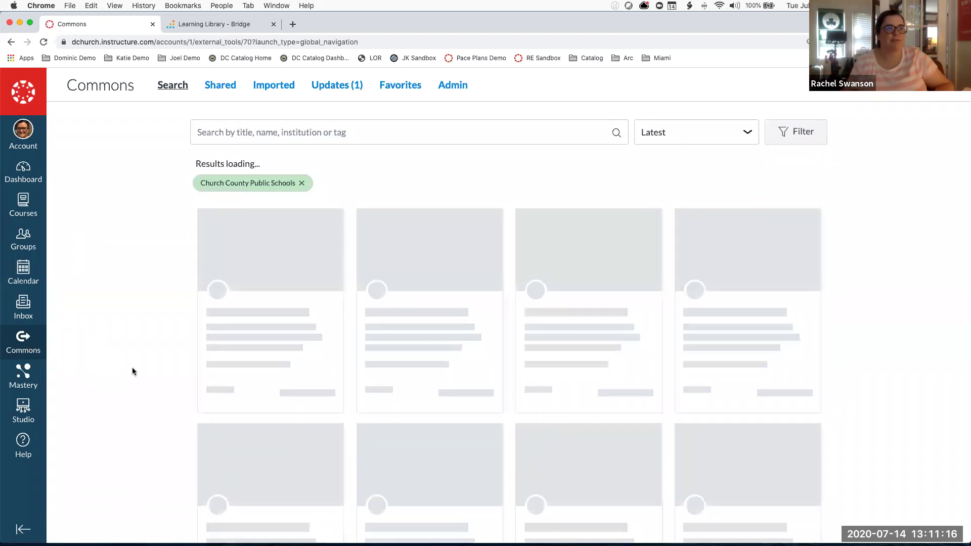
left_click(789, 133)
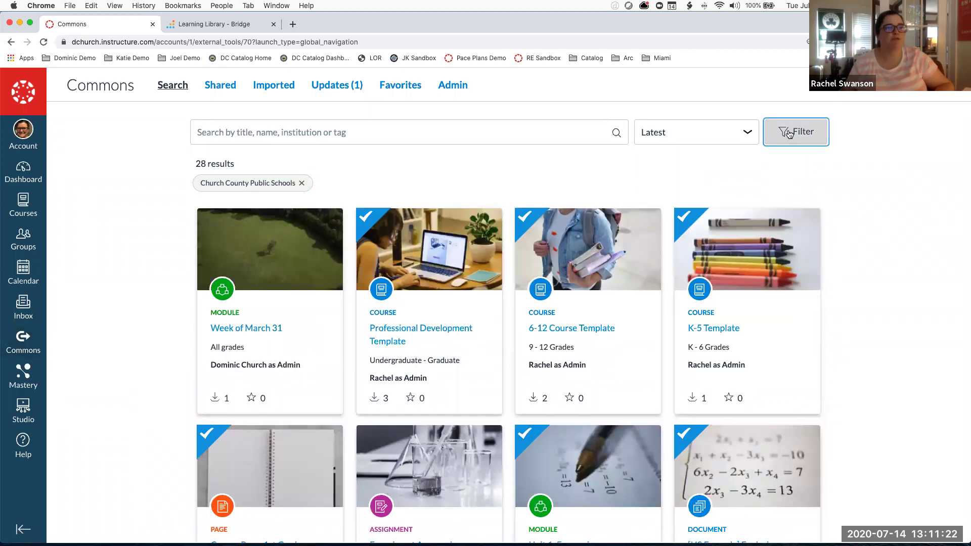
scroll(742, 405, "down", 3)
scroll(738, 420, "down", 5)
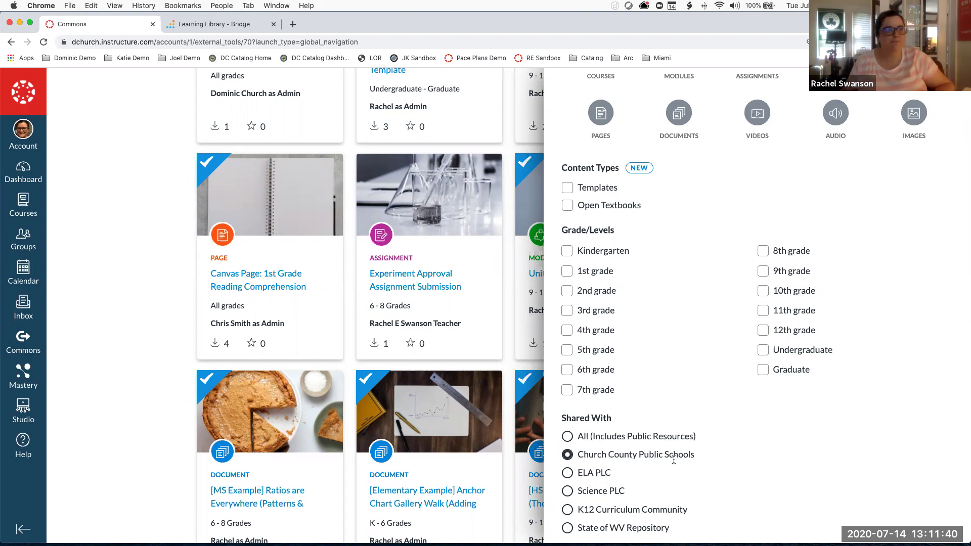
scroll(674, 460, "up", 2)
scroll(674, 459, "up", 5)
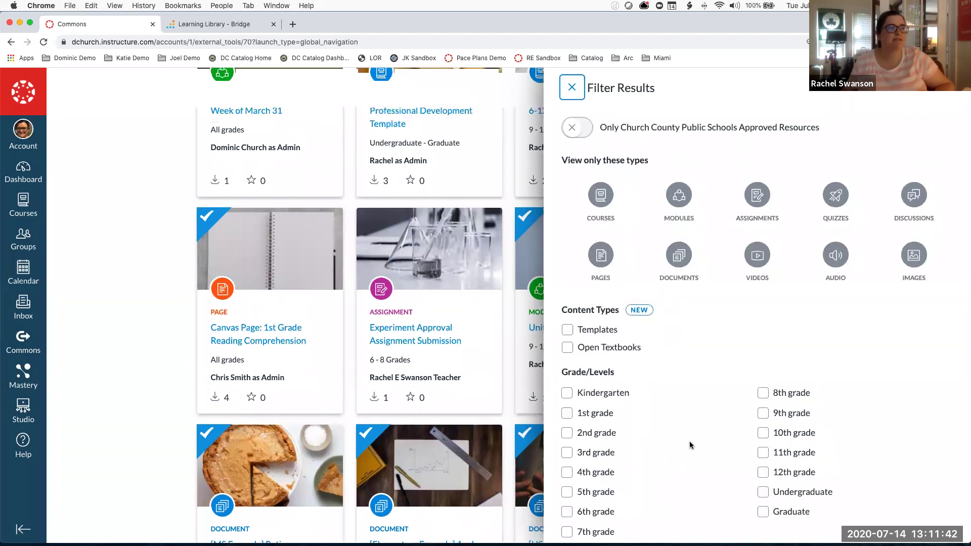
left_click(572, 89)
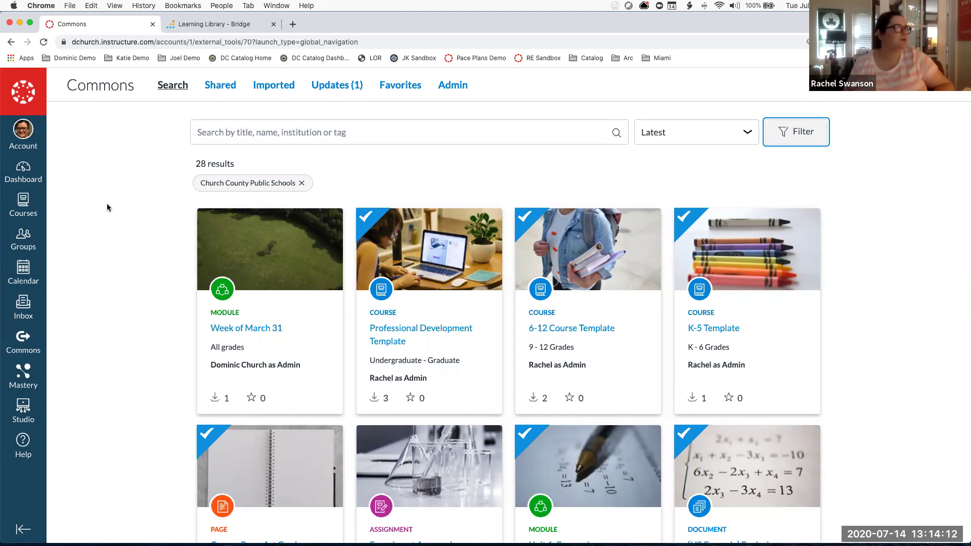
Display the account's QR code for mobile login, accepting the confirmation about sharing it
left_click(25, 138)
left_click(25, 138)
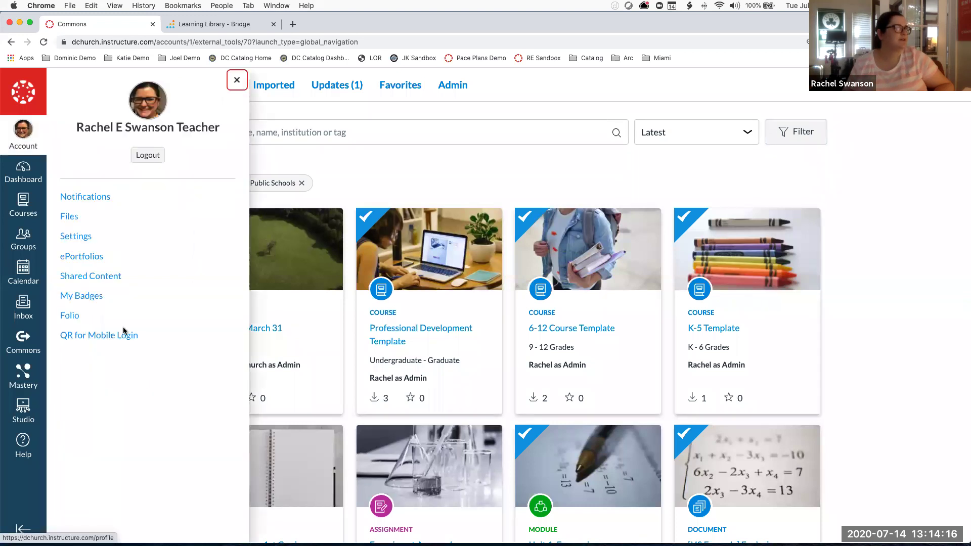
left_click(94, 335)
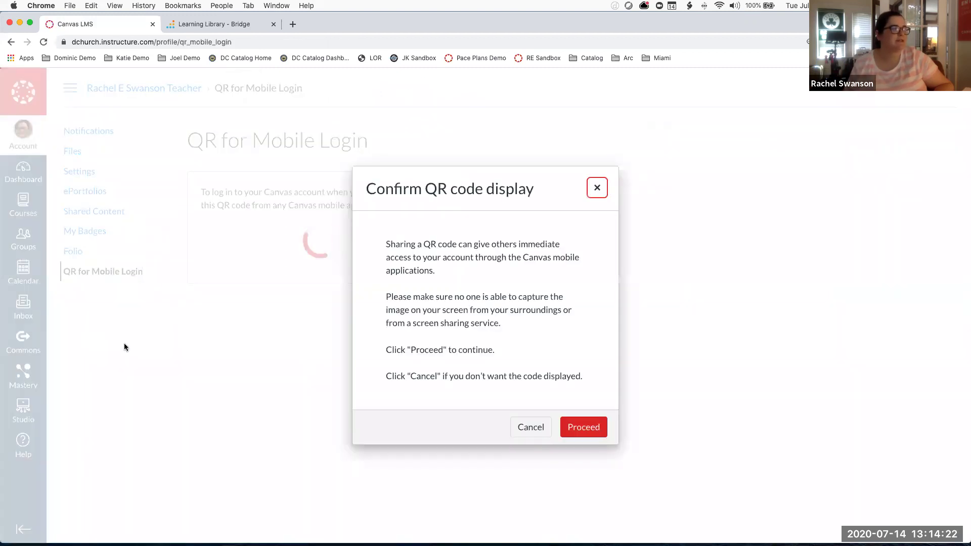
left_click(587, 427)
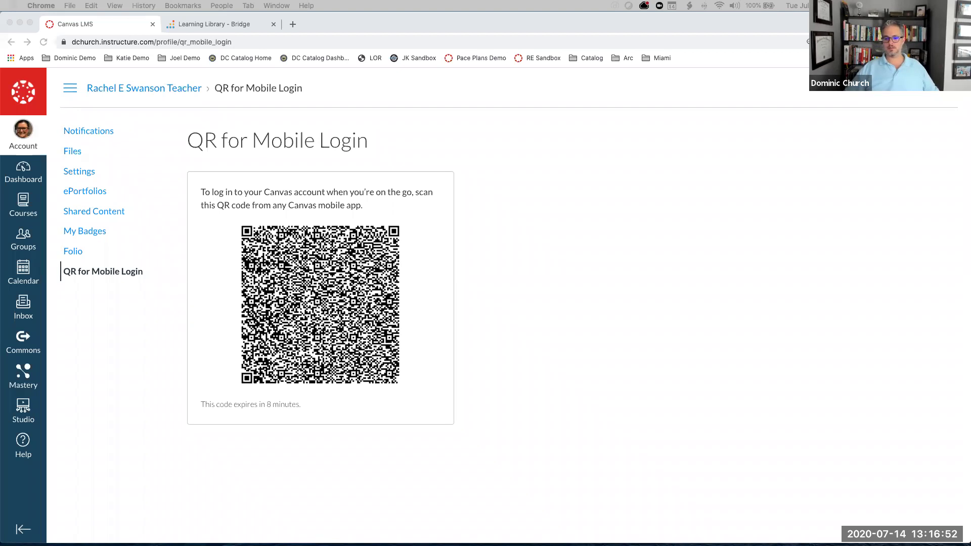
left_click(800, 26)
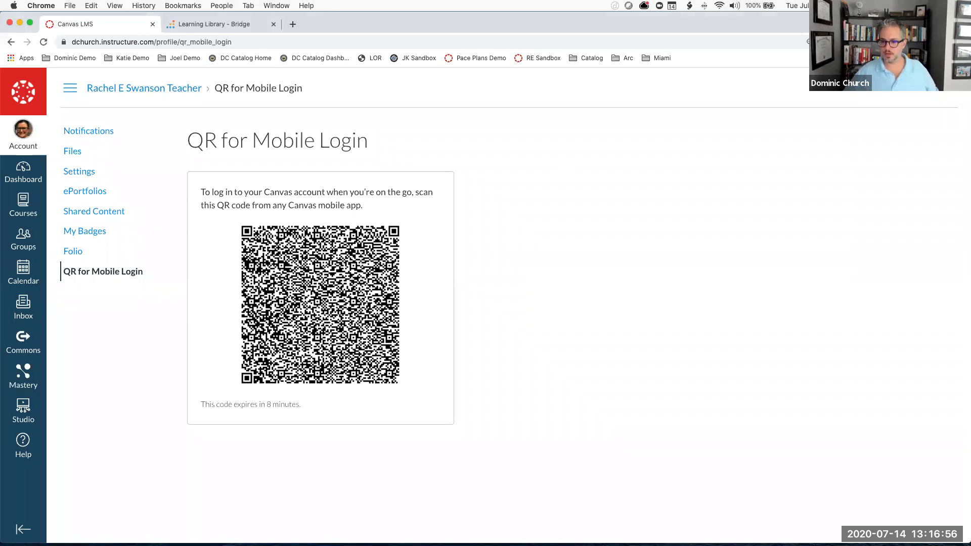
Switch to another browser profile and view the Canvas Studio guide on adding comments or replies to media in a course
left_click(946, 41)
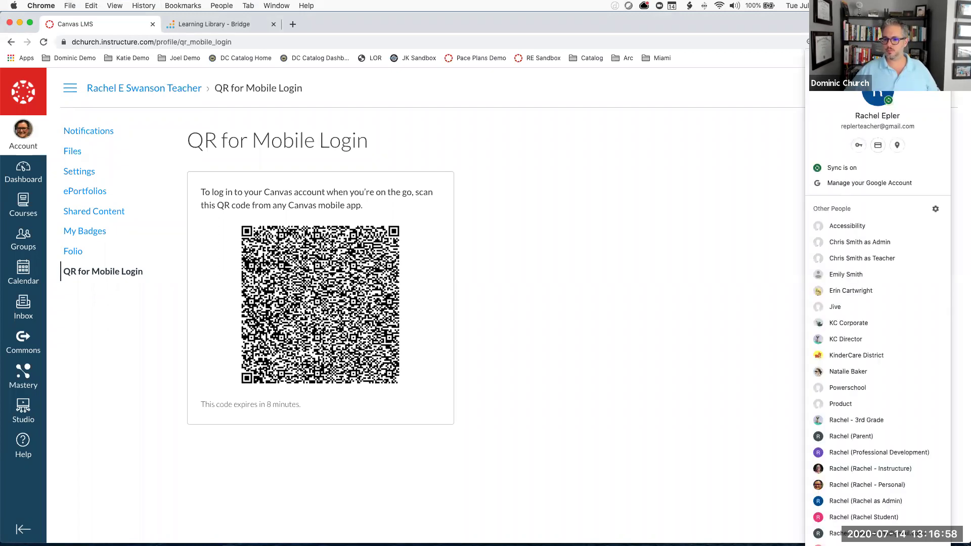
scroll(888, 463, "down", 1)
left_click(887, 449)
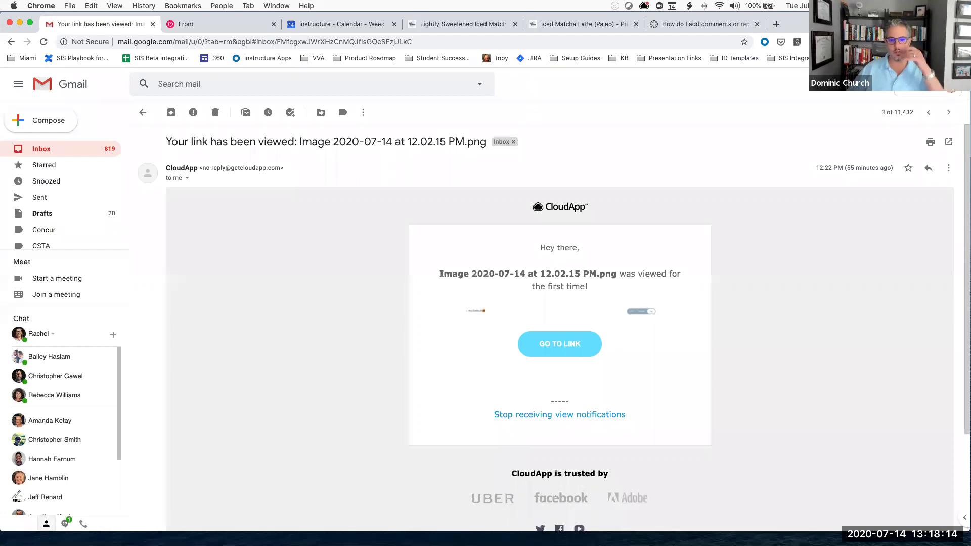
left_click(685, 24)
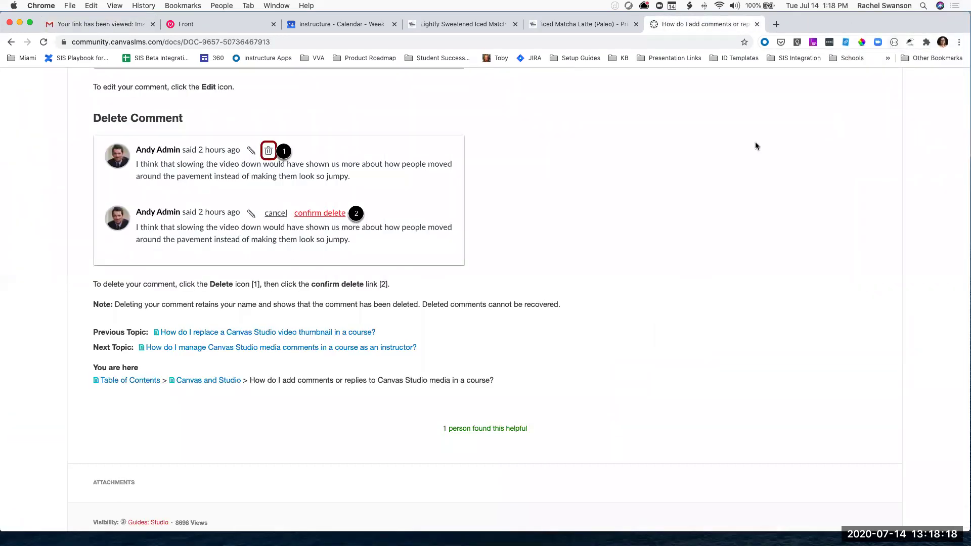
scroll(755, 146, "up", 20)
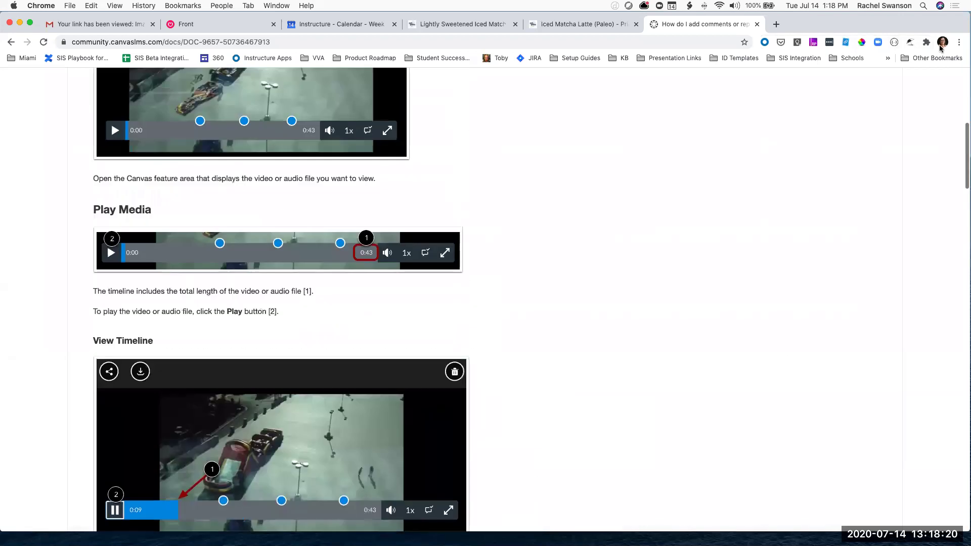
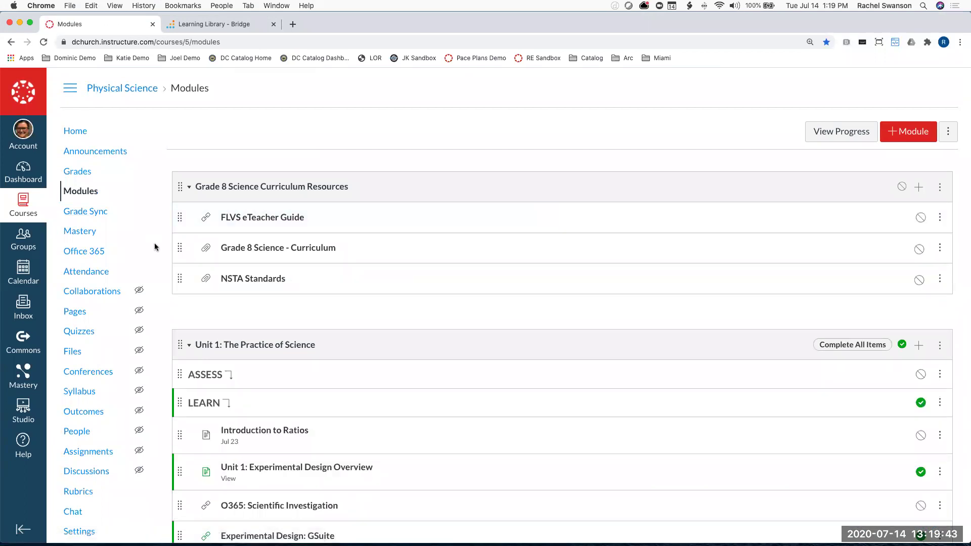
Examine the Modules page of the Physical Science course, from the Grade 8 Science Curriculum Resources to the items in Unit 1: The Practice of Science
scroll(155, 247, "down", 2)
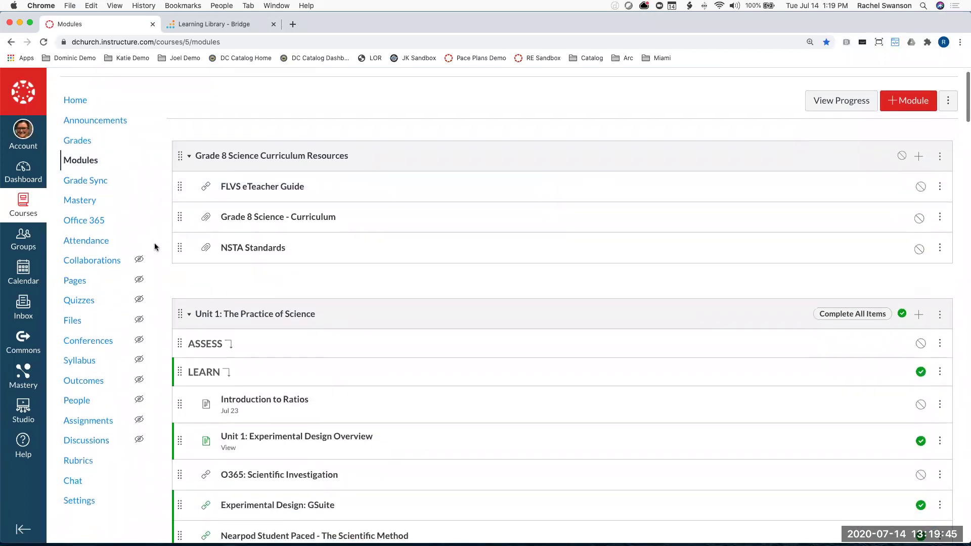
scroll(155, 247, "up", 2)
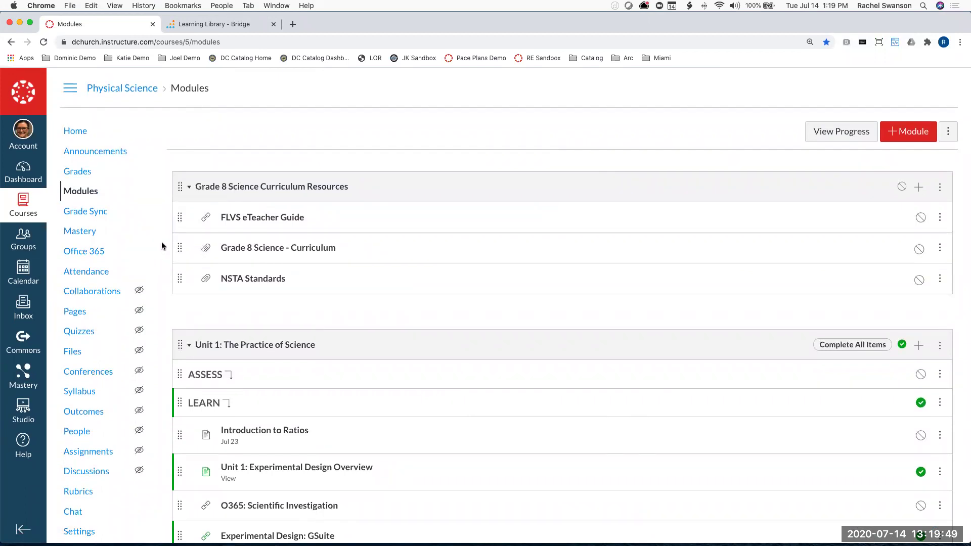
scroll(161, 246, "down", 3)
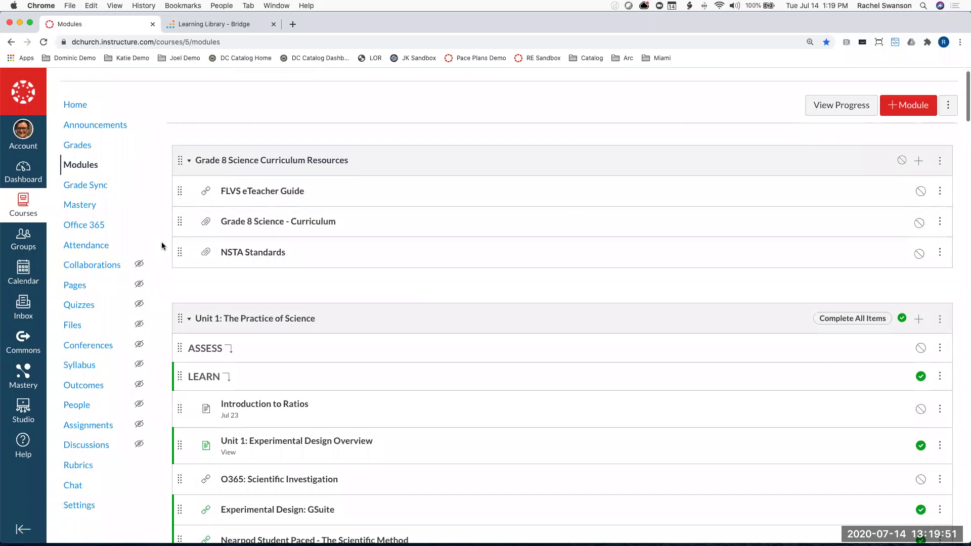
scroll(162, 247, "down", 2)
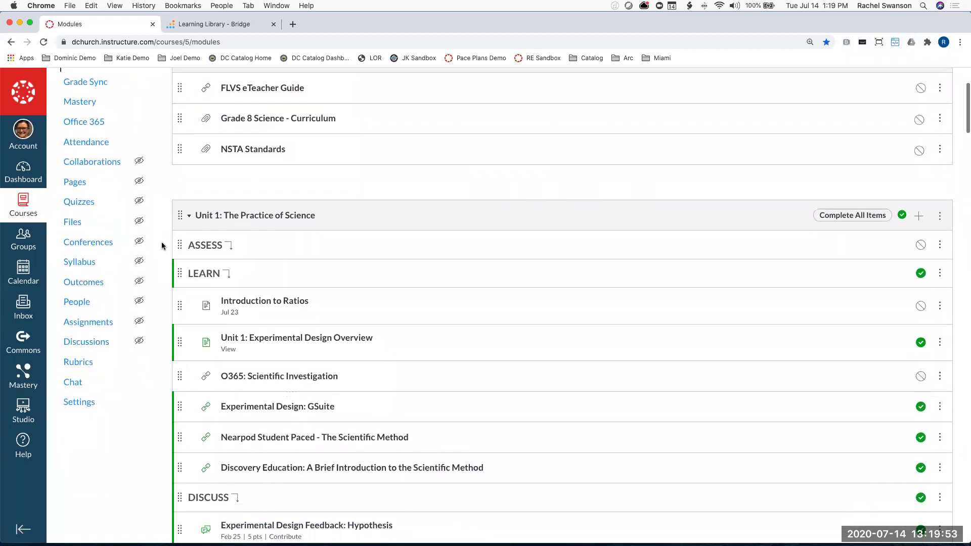
scroll(162, 246, "down", 1)
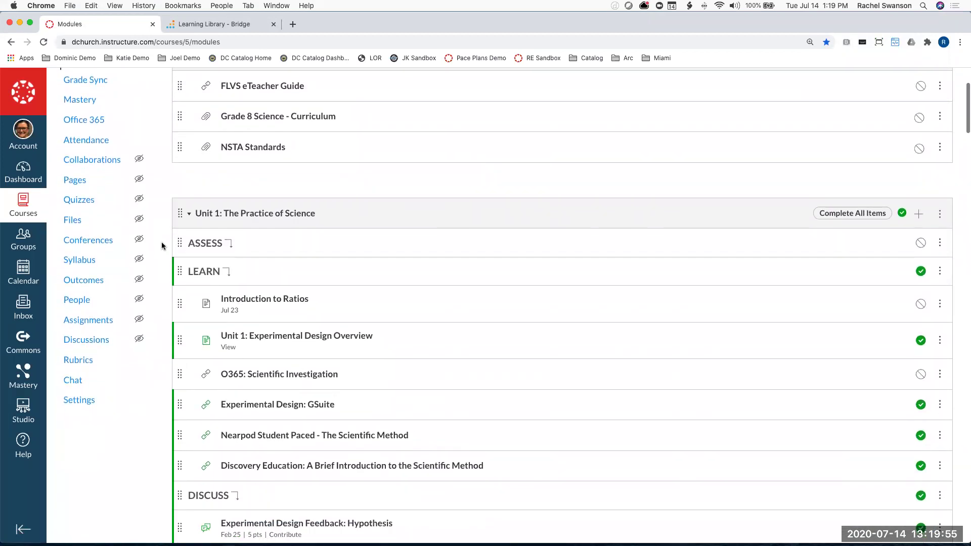
scroll(162, 247, "down", 3)
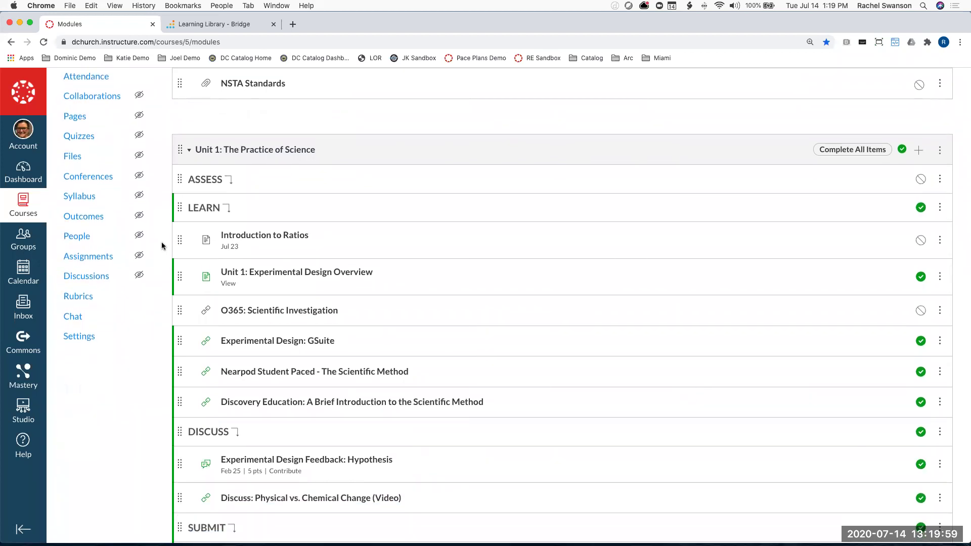
scroll(161, 246, "down", 2)
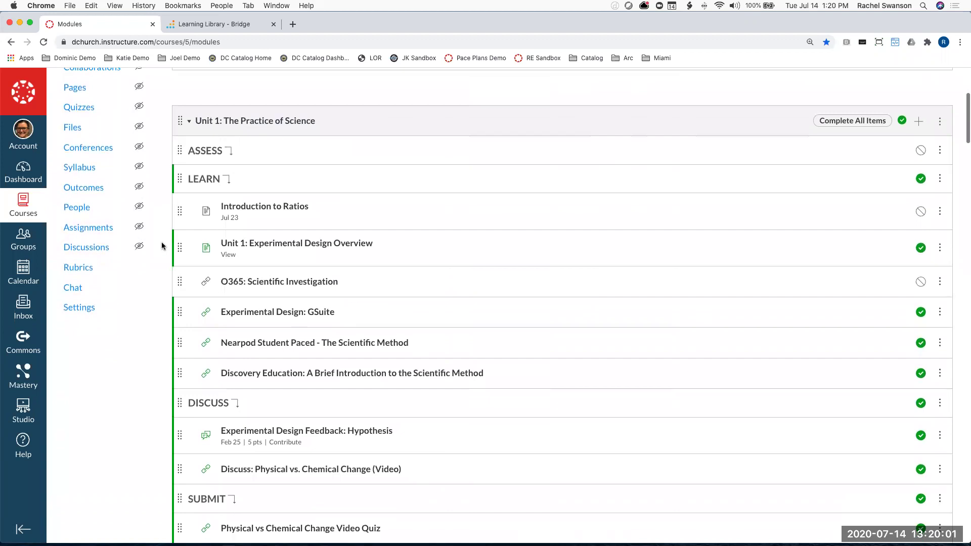
scroll(162, 247, "down", 2)
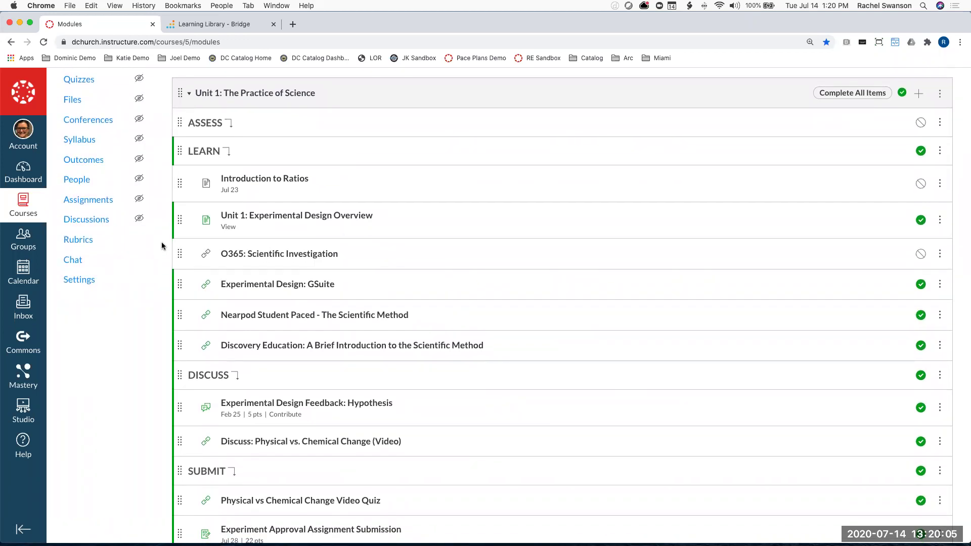
scroll(162, 246, "up", 1)
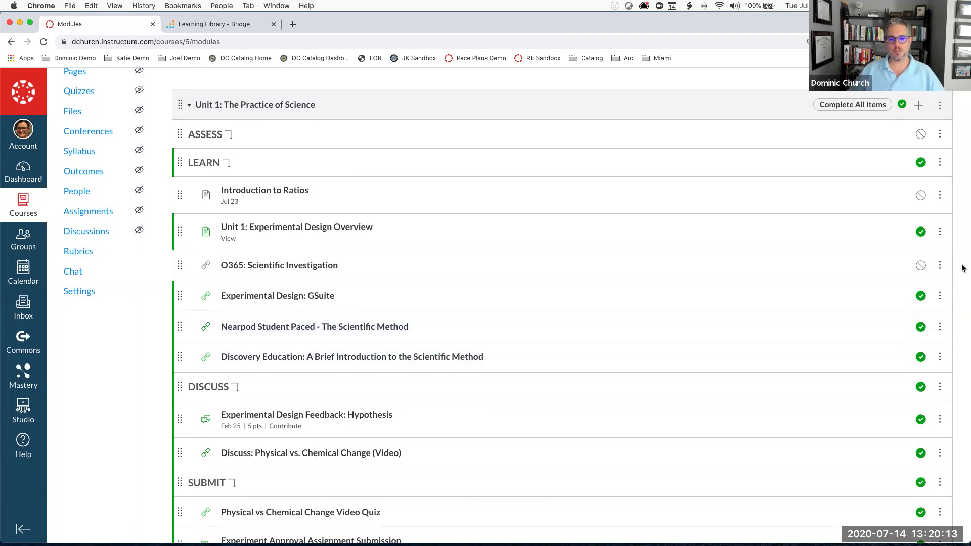
scroll(963, 268, "up", 1)
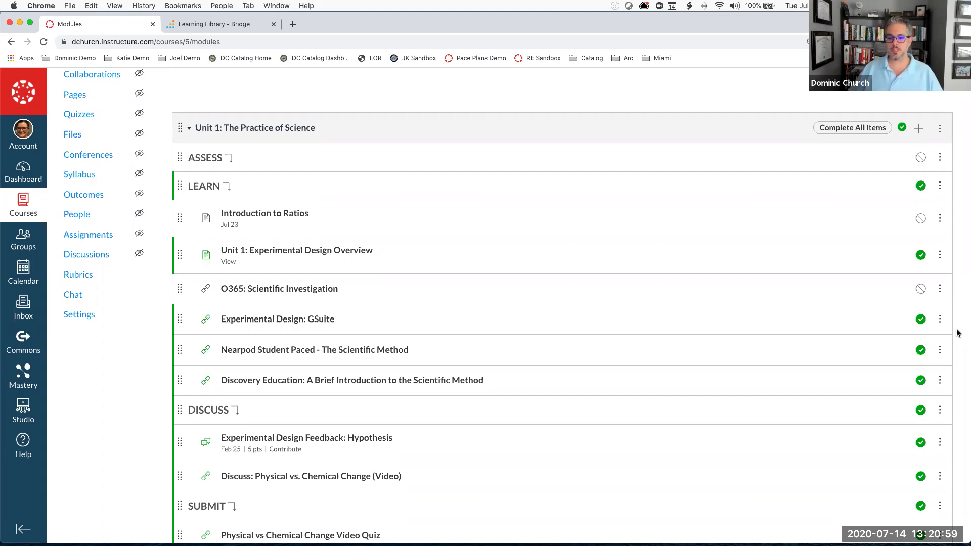
scroll(957, 333, "up", 1)
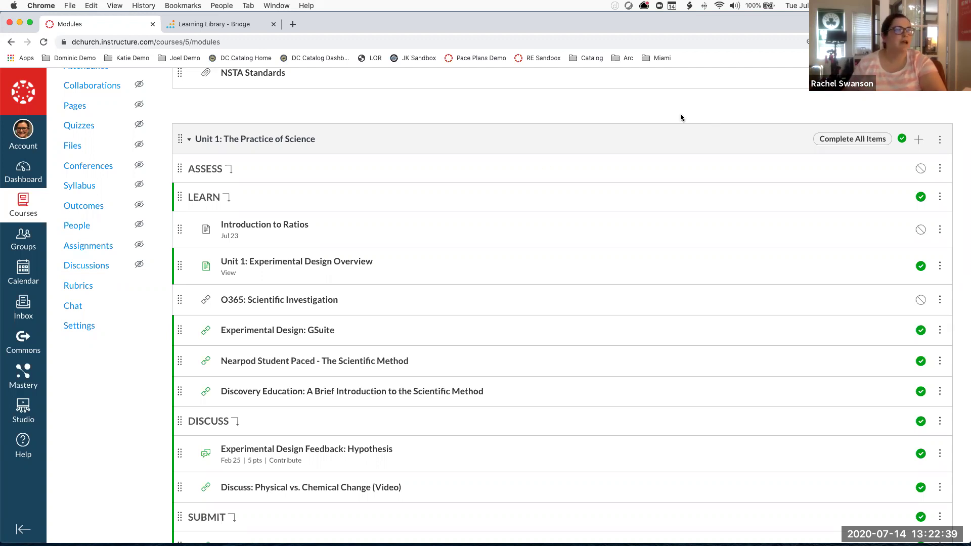
Start sharing the Unit 1: The Practice of Science module to Commons and make it available to All of Church County Public Schools
left_click(940, 142)
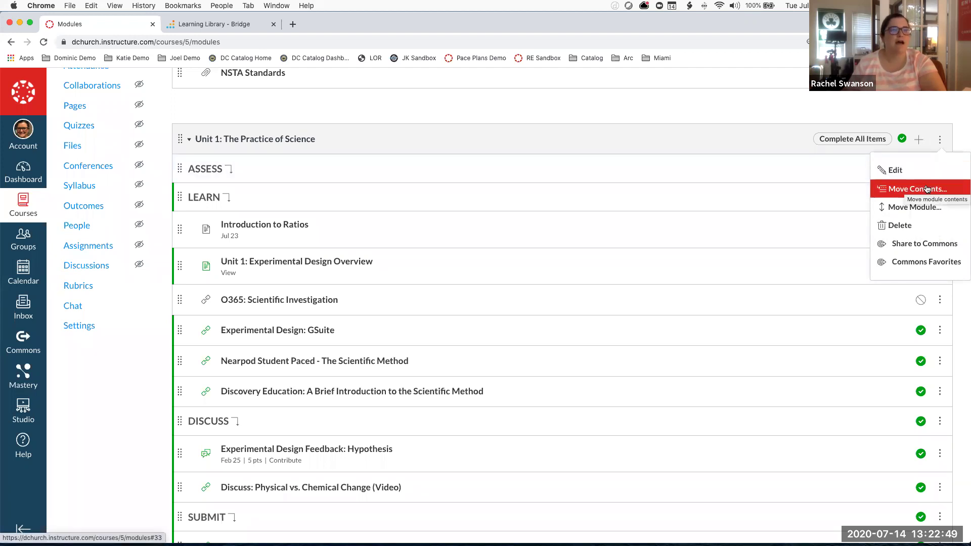
left_click(906, 248)
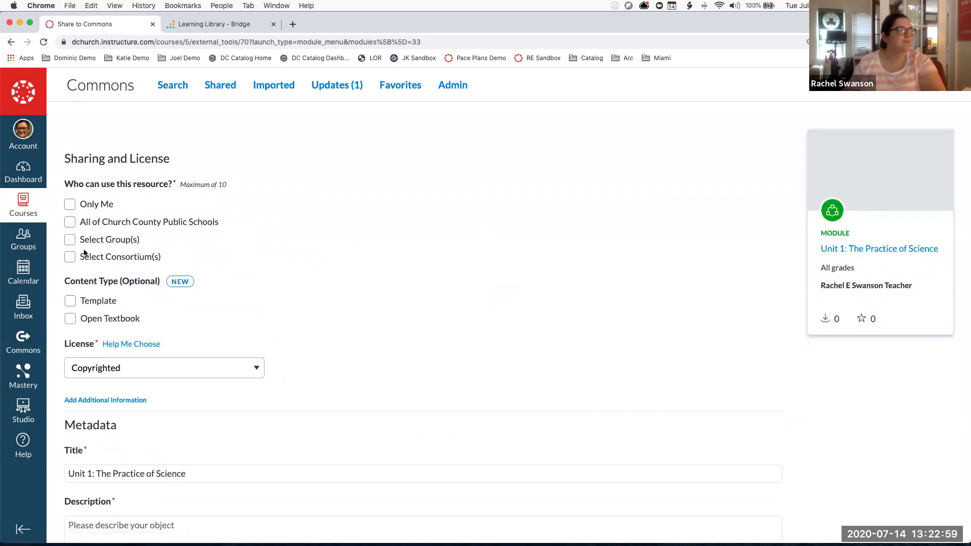
left_click(69, 223)
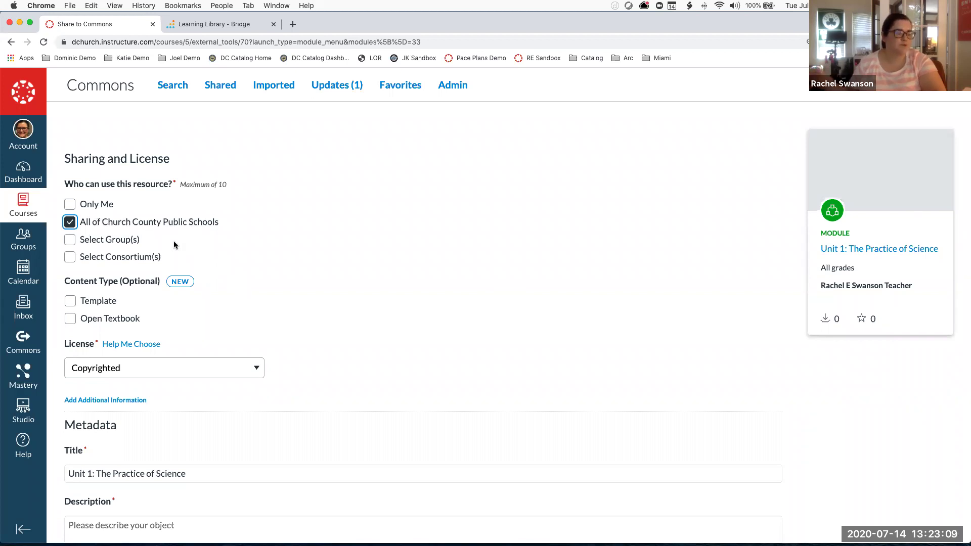
Show the consortium choices and clear that option again, then enable sharing with selected groups to list the PLC groups
scroll(102, 268, "down", 1)
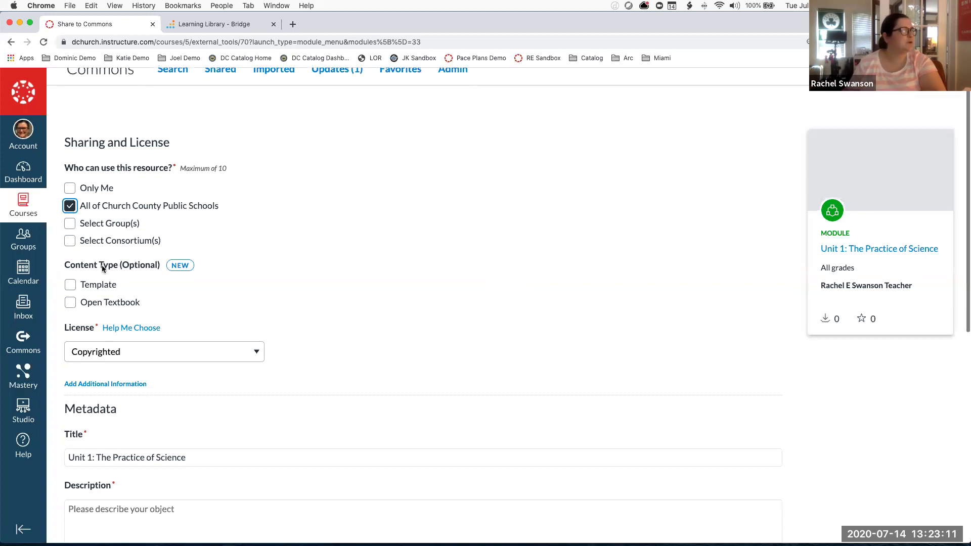
left_click(70, 242)
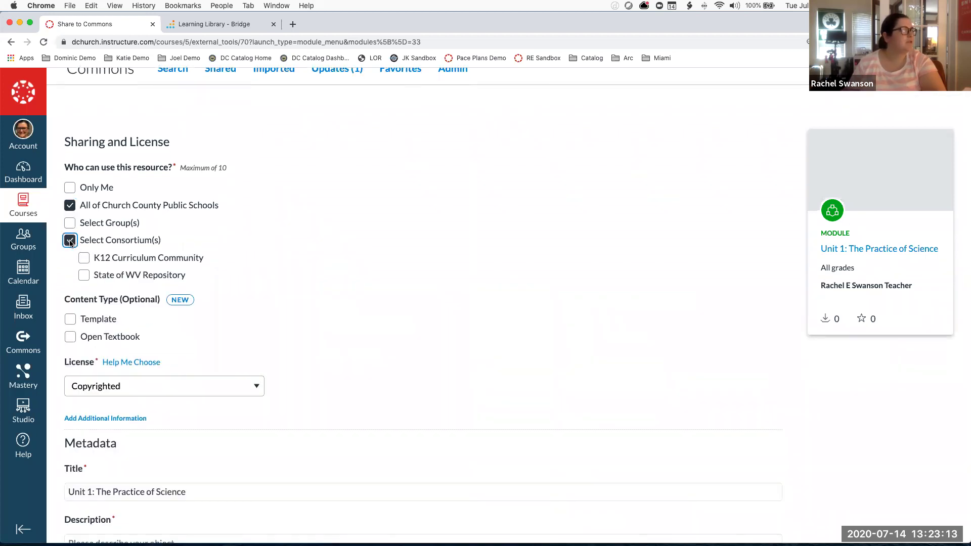
left_click(70, 241)
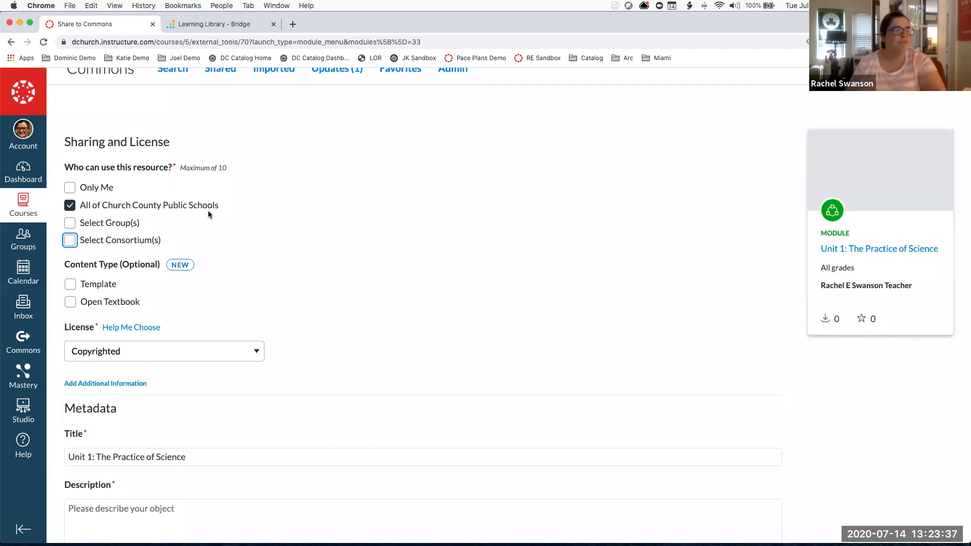
scroll(212, 230, "down", 1)
key("shift+Tab")
key("space")
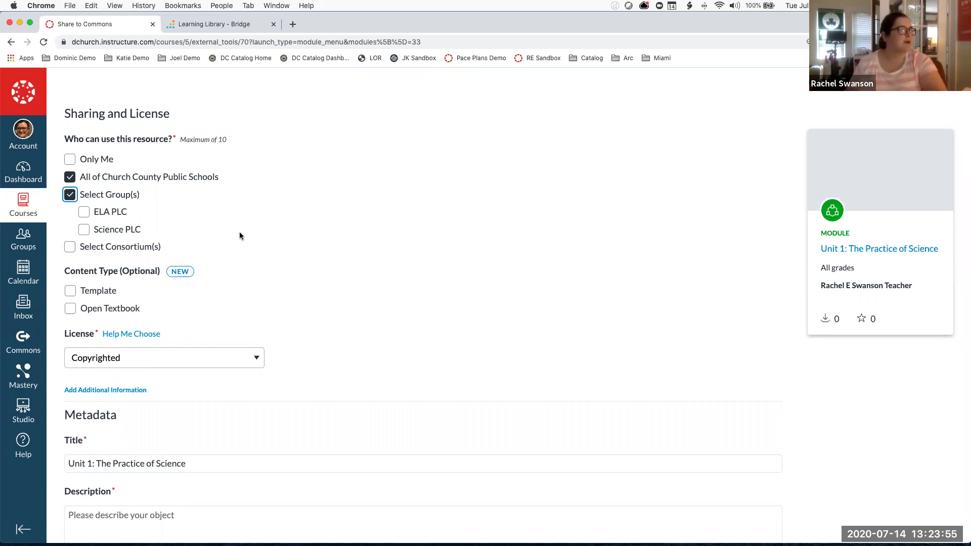
Review the license options, keeping Copyrighted, and go through the module's description and tags fields without filling them in
scroll(239, 237, "down", 3)
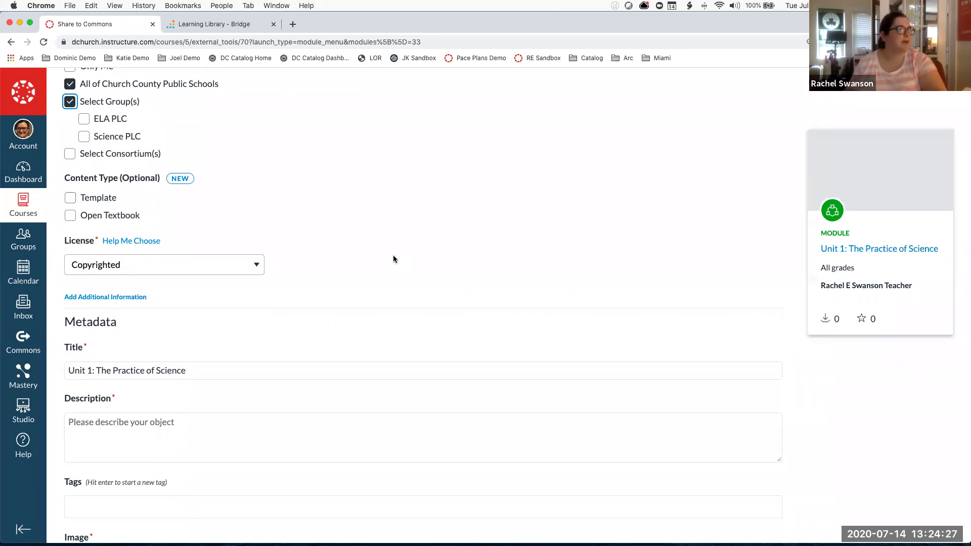
scroll(415, 249, "down", 3)
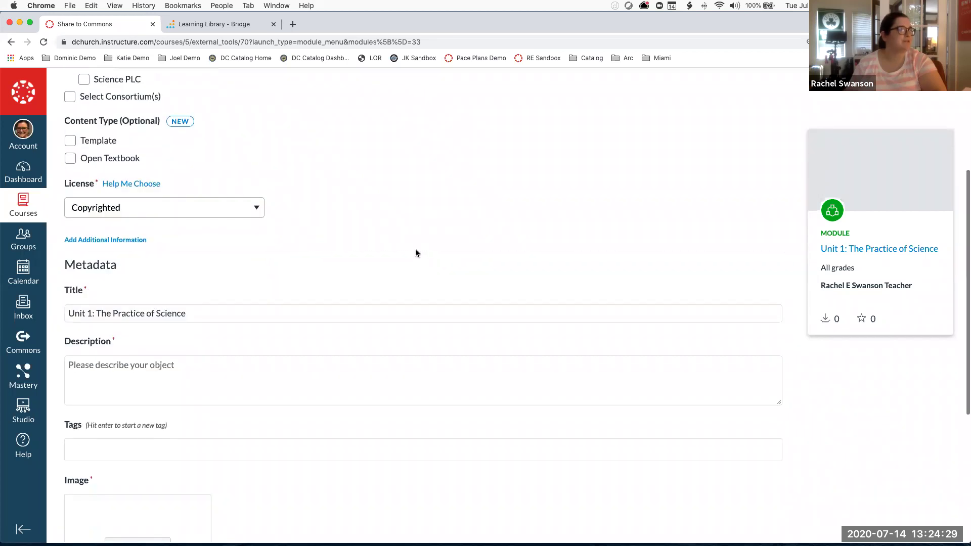
left_click(250, 163)
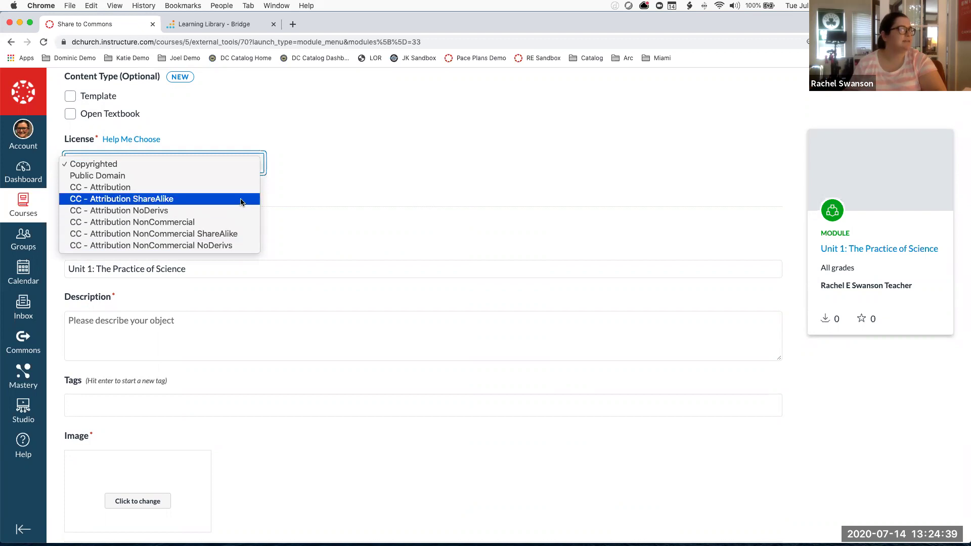
left_click(380, 180)
scroll(314, 344, "down", 5)
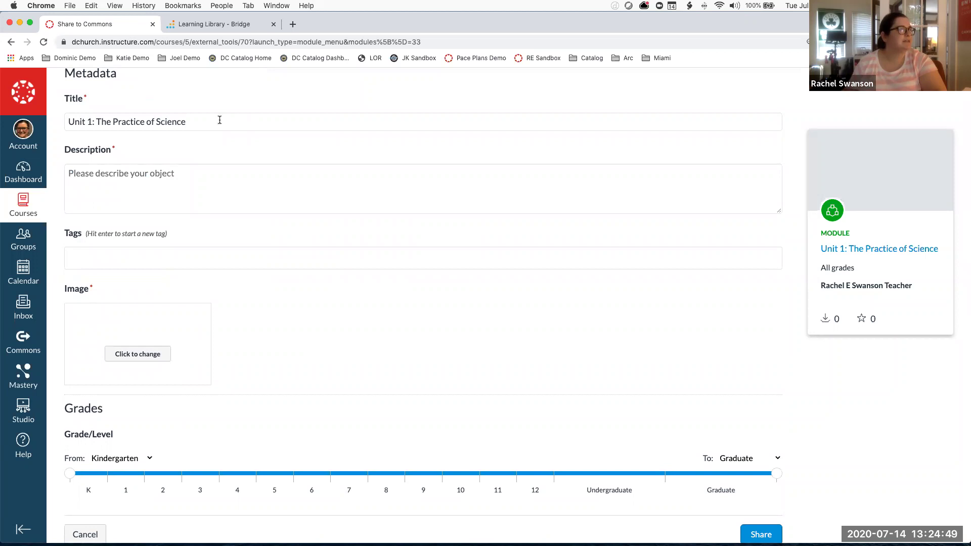
left_click(221, 183)
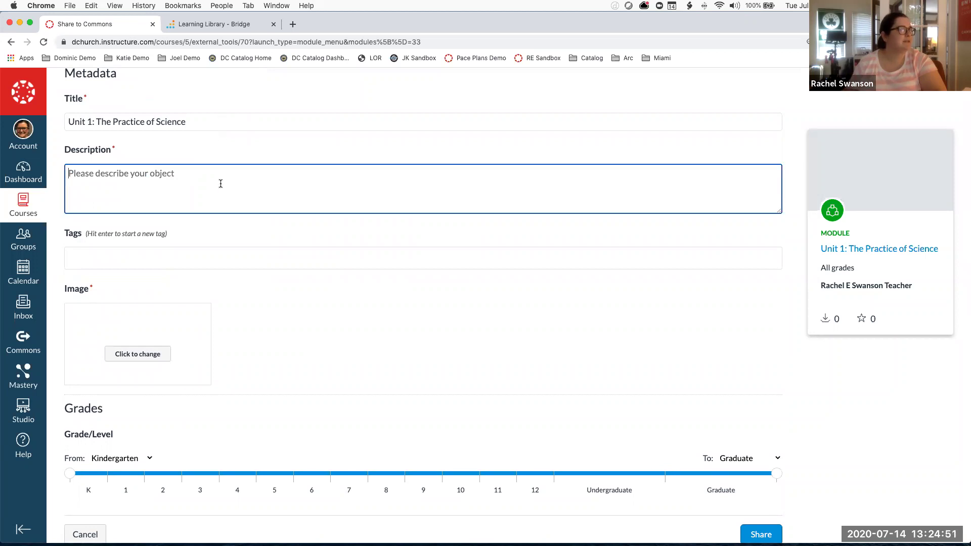
left_click(217, 250)
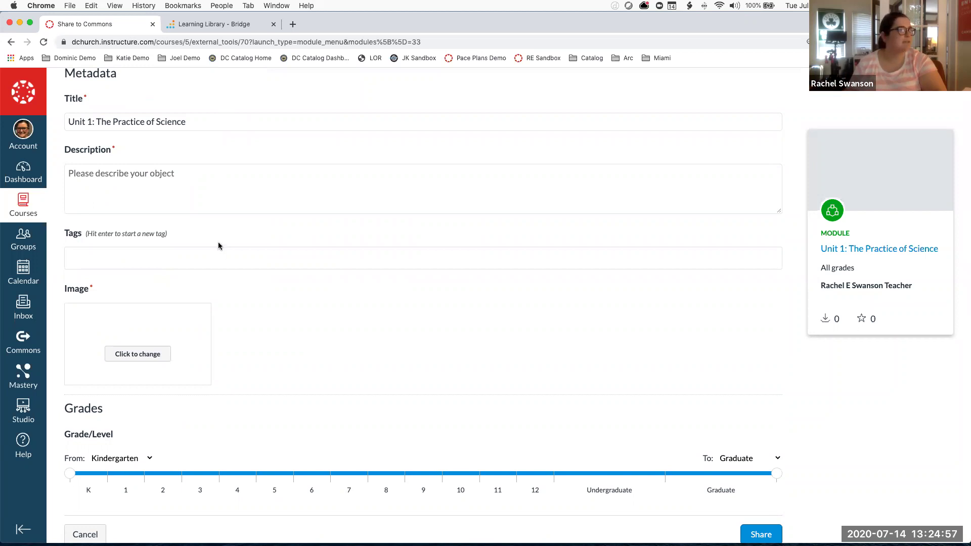
Set the shared module's image to the Unsplash photo of laboratory glass flasks and beakers
scroll(218, 246, "down", 2)
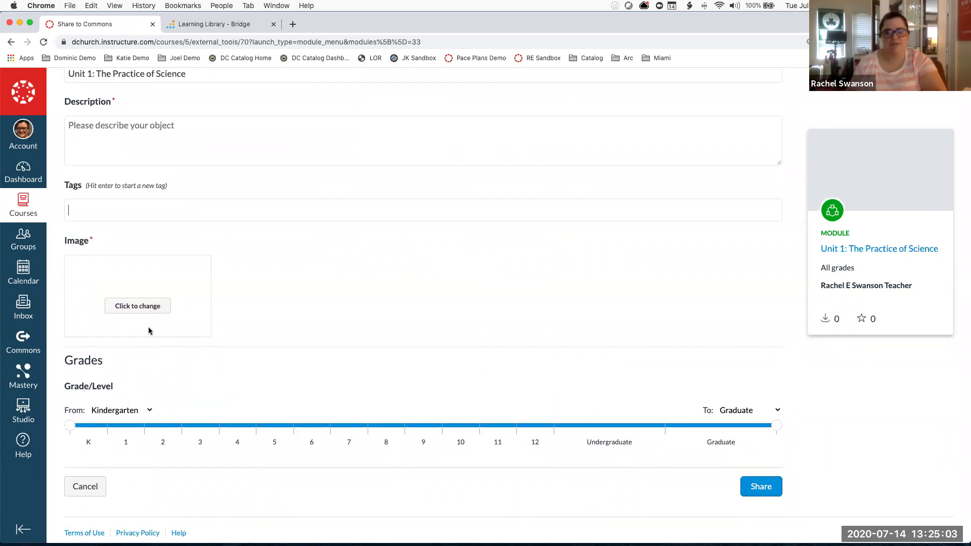
left_click(142, 307)
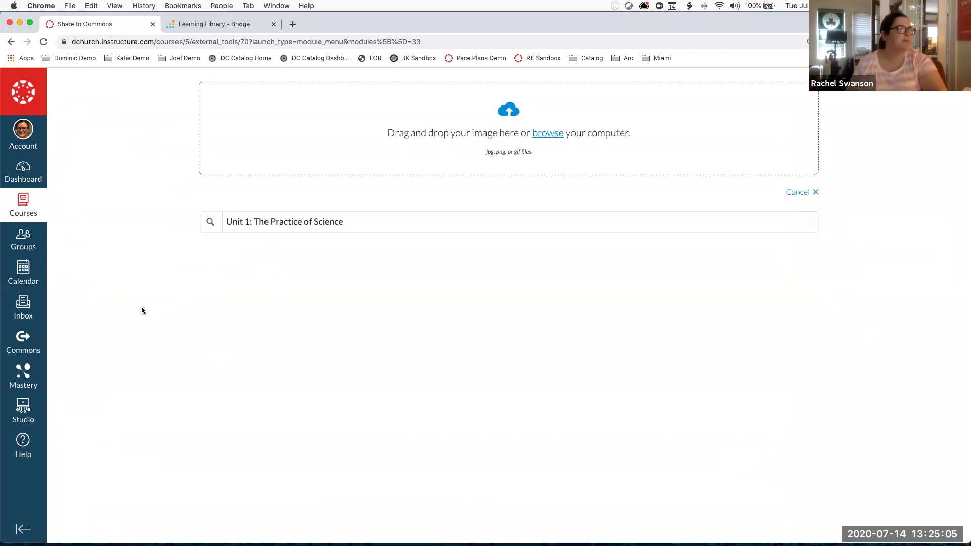
left_click(309, 222)
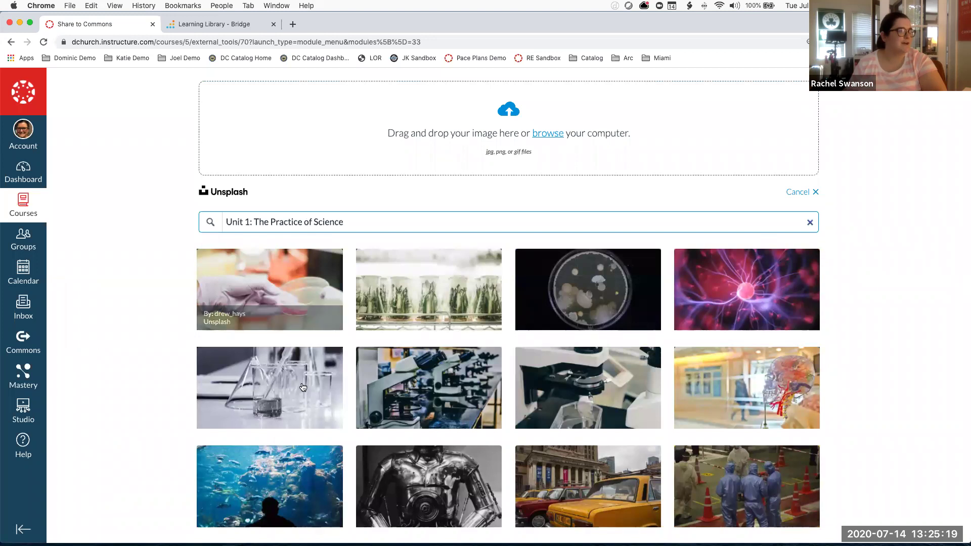
left_click(274, 373)
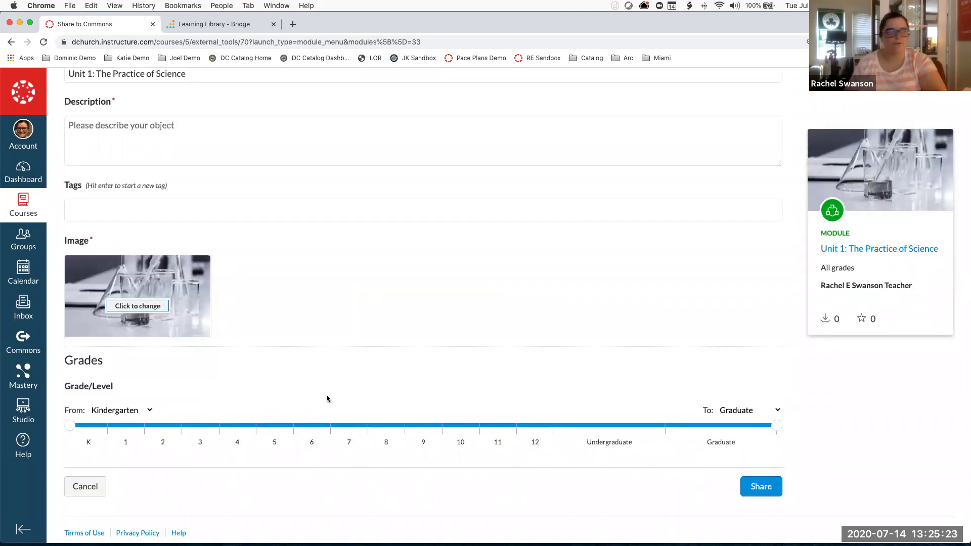
Limit the shared module's grade range to 3rd grade through 5th grade
left_click(778, 425)
left_click_drag(687, 425, 293, 428)
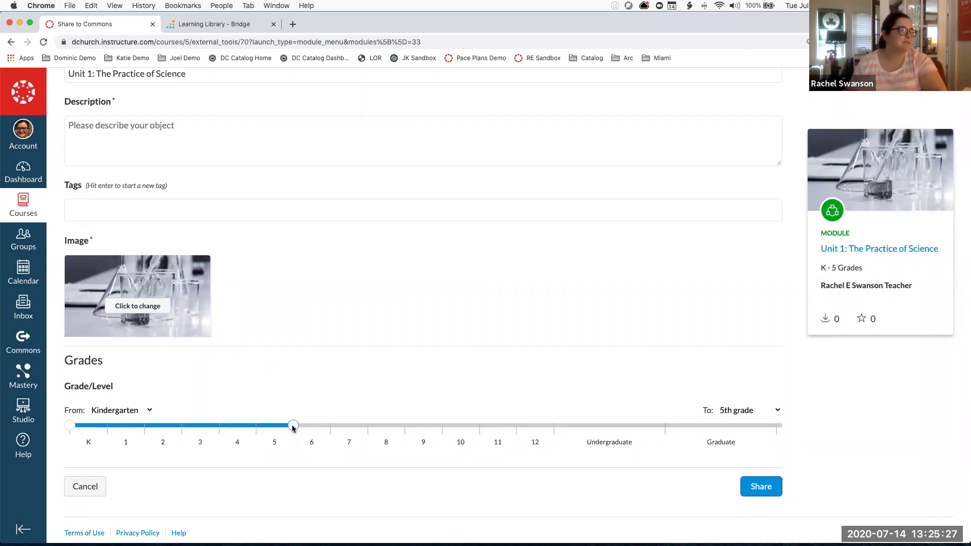
left_click_drag(70, 425, 175, 429)
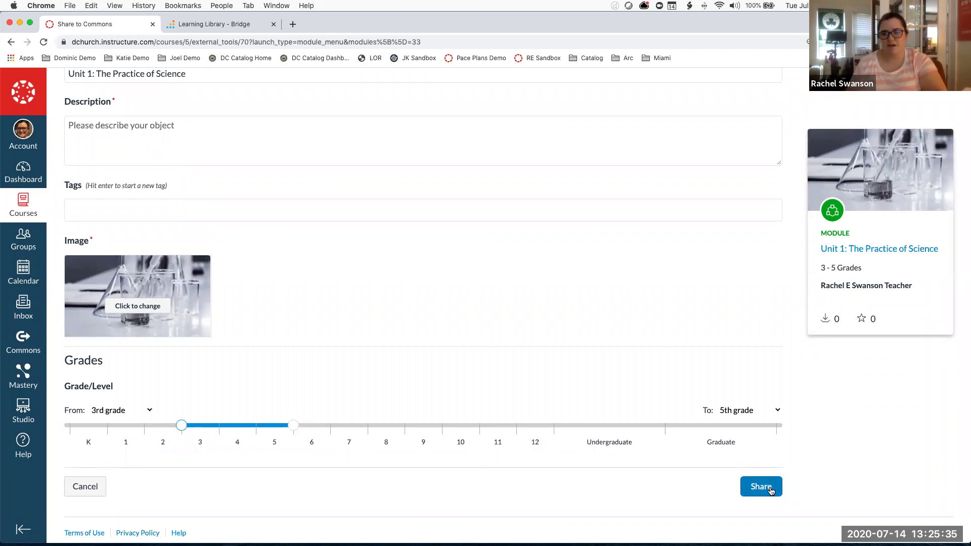
Leave the sharing form unsubmitted, switch to the administrator's browser profile and open the Church County Public Schools account's course list
scroll(457, 275, "up", 10)
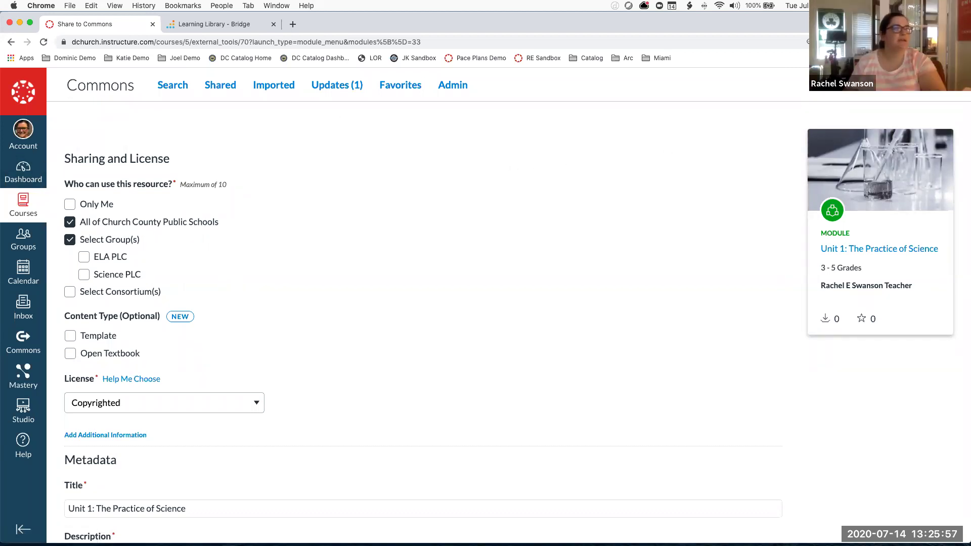
scroll(900, 348, "down", 2)
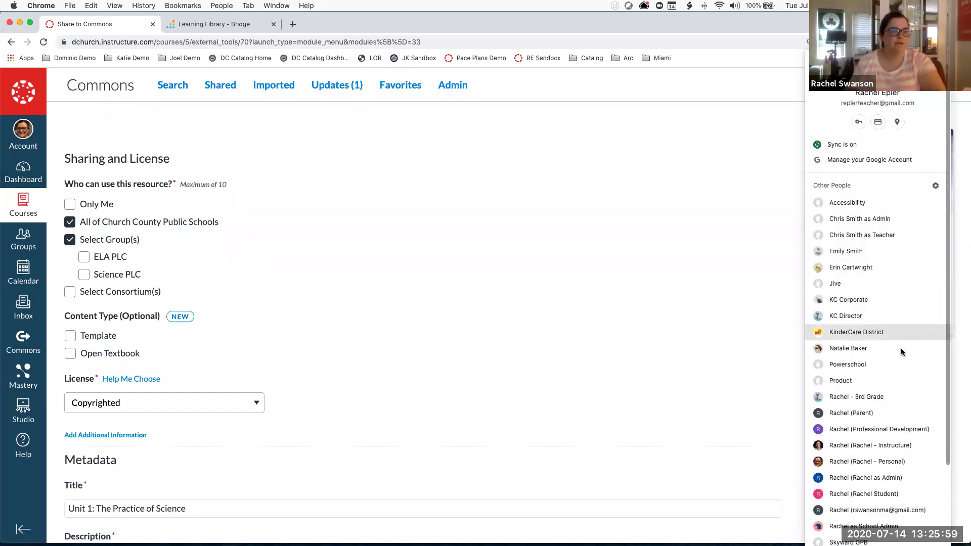
left_click(881, 456)
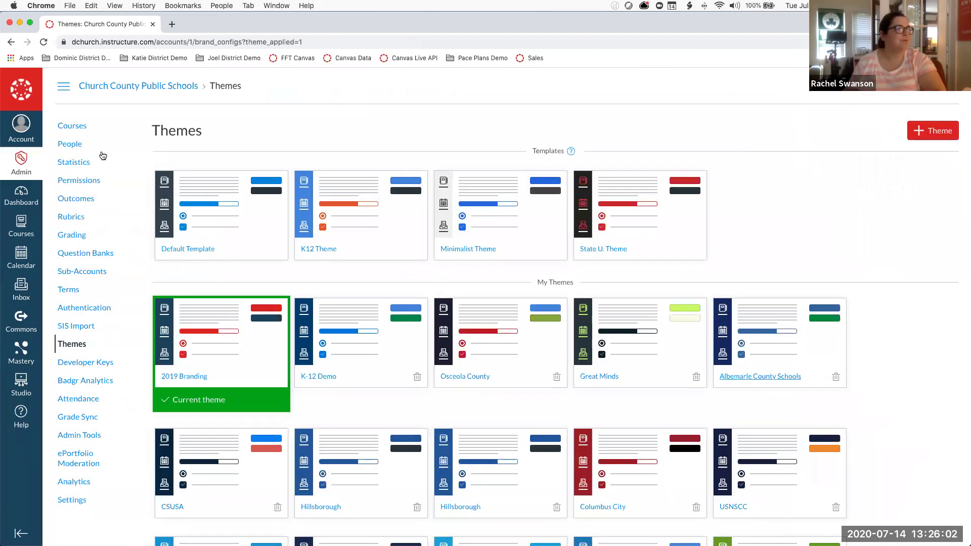
left_click(21, 165)
left_click(92, 120)
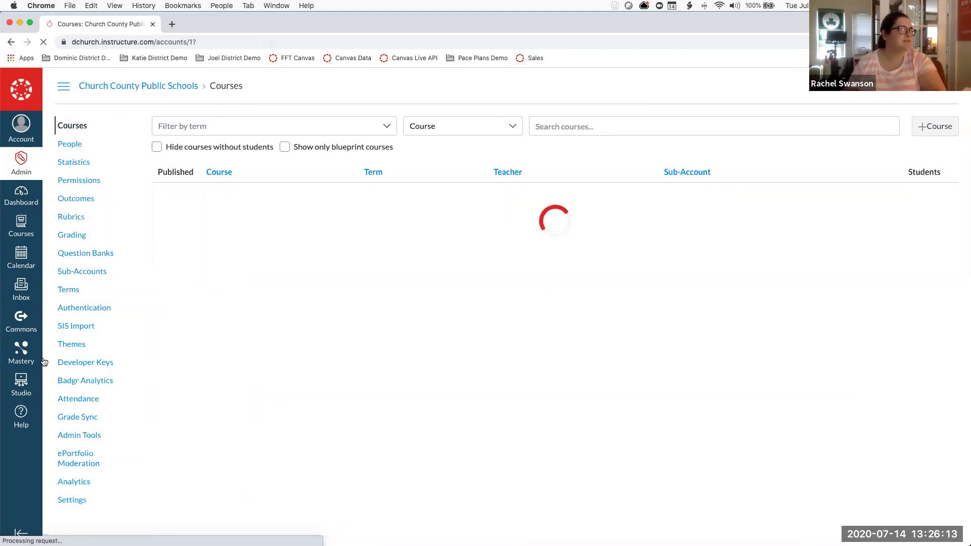
Open the feature options in the account settings and examine the account-level and course-level features
left_click(74, 501)
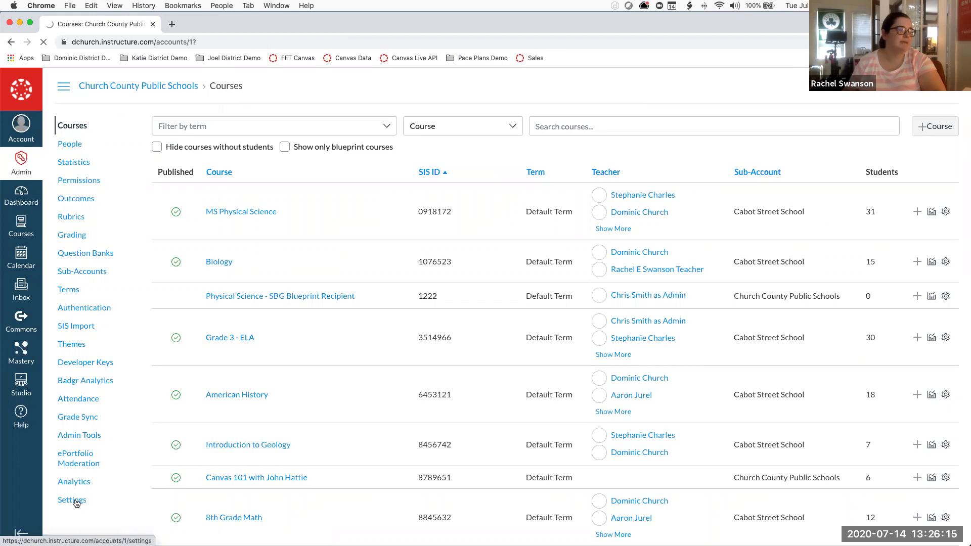
left_click(76, 501)
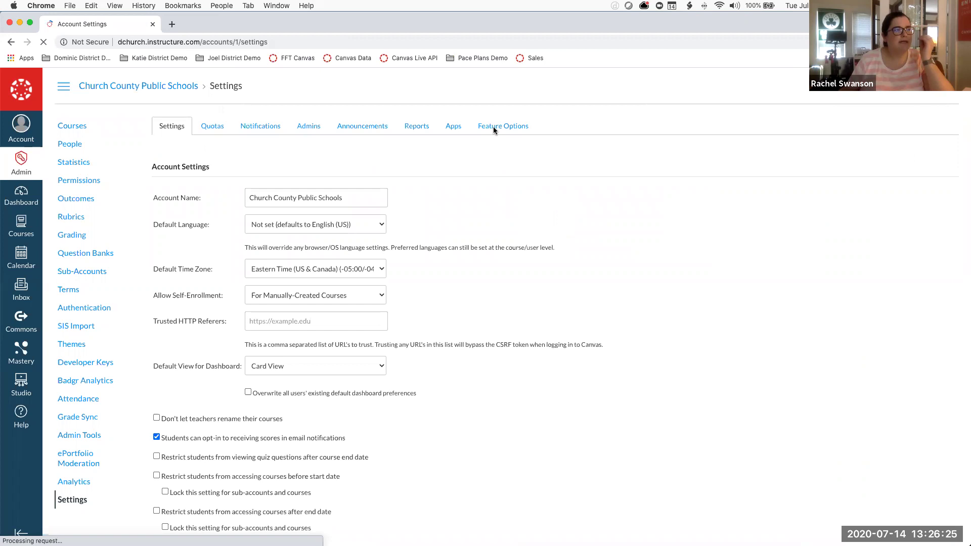
left_click(494, 126)
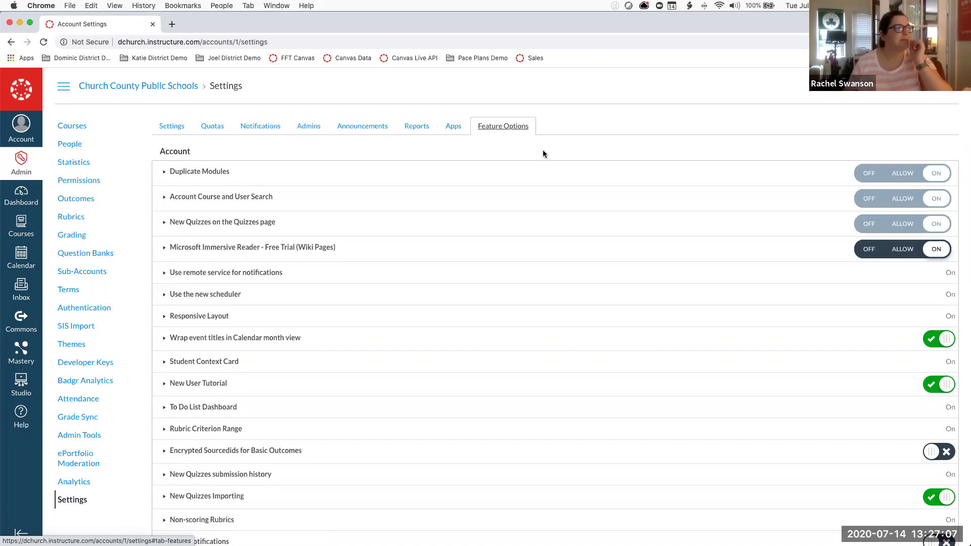
scroll(746, 238, "down", 2)
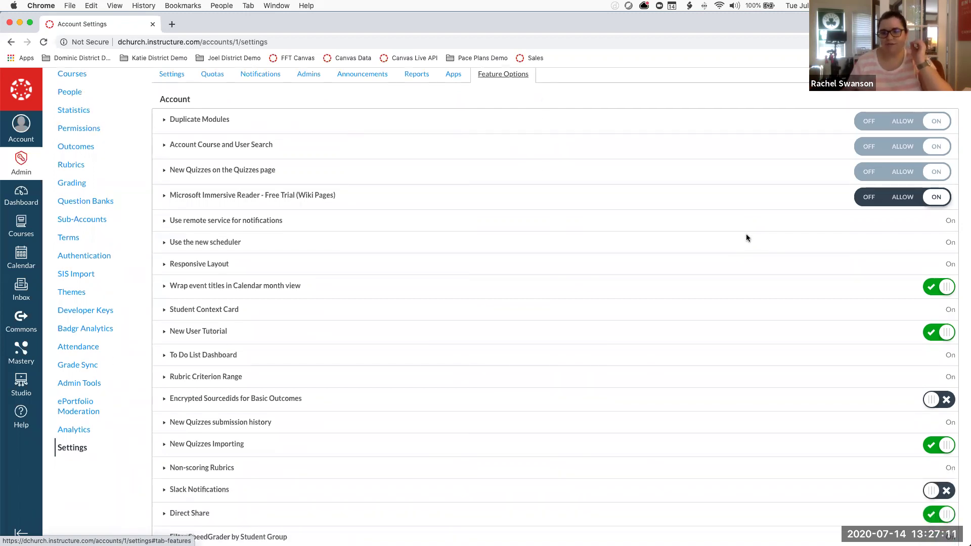
scroll(743, 234, "down", 2)
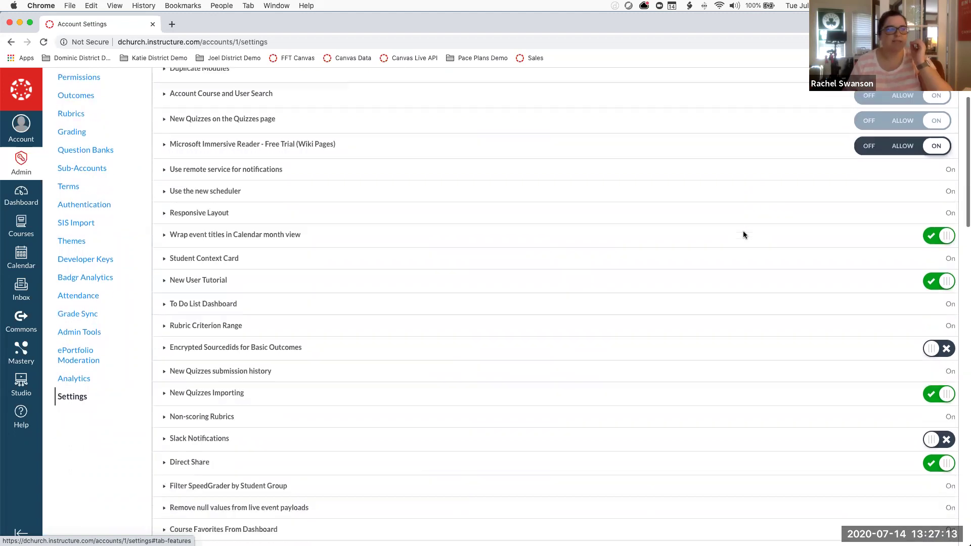
scroll(743, 235, "down", 2)
scroll(743, 234, "down", 15)
scroll(743, 235, "down", 5)
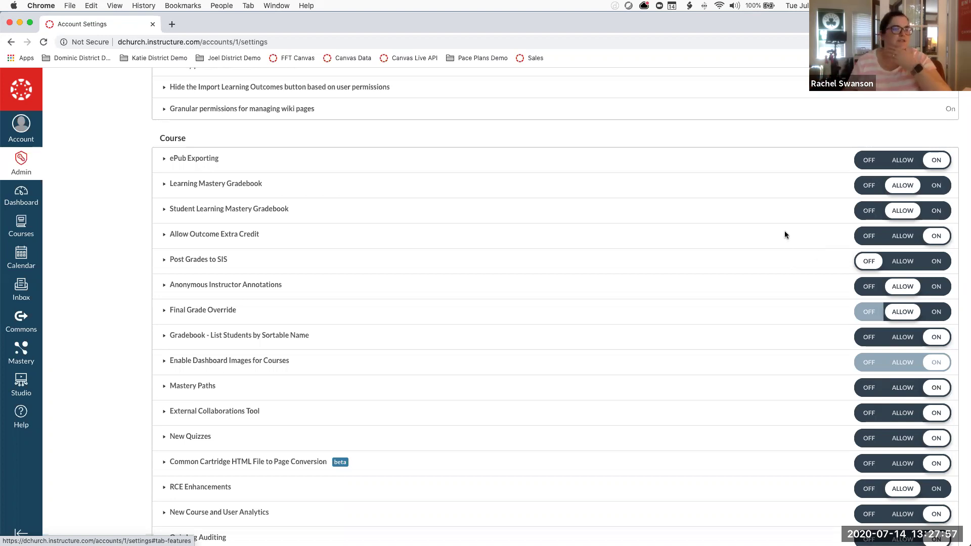
Set the Mastery Paths course feature to Allow and switch it back to On
scroll(785, 230, "down", 1)
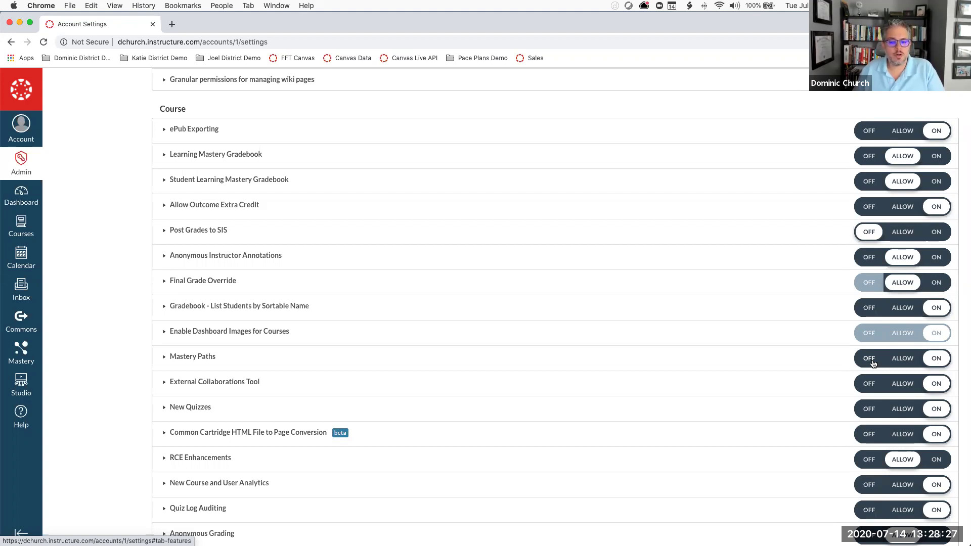
left_click(905, 359)
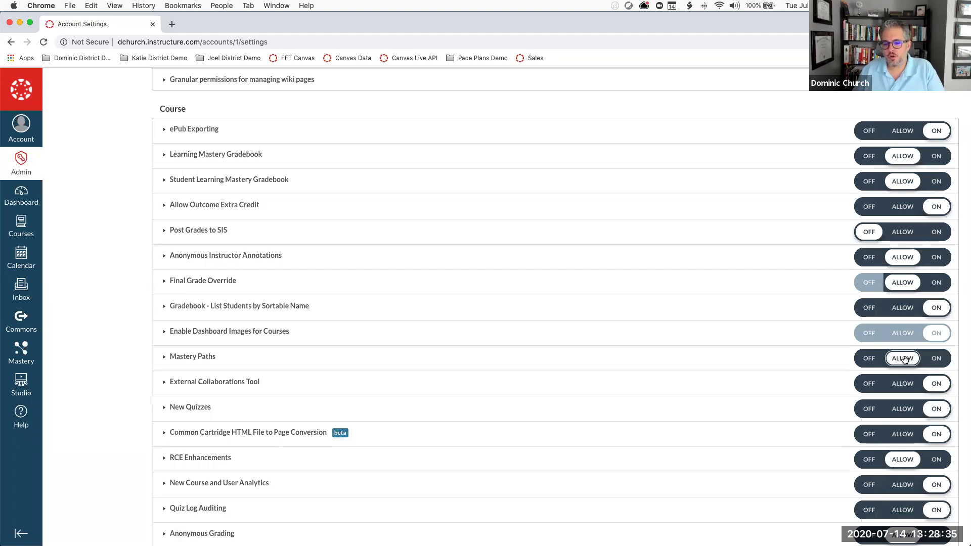
left_click(936, 359)
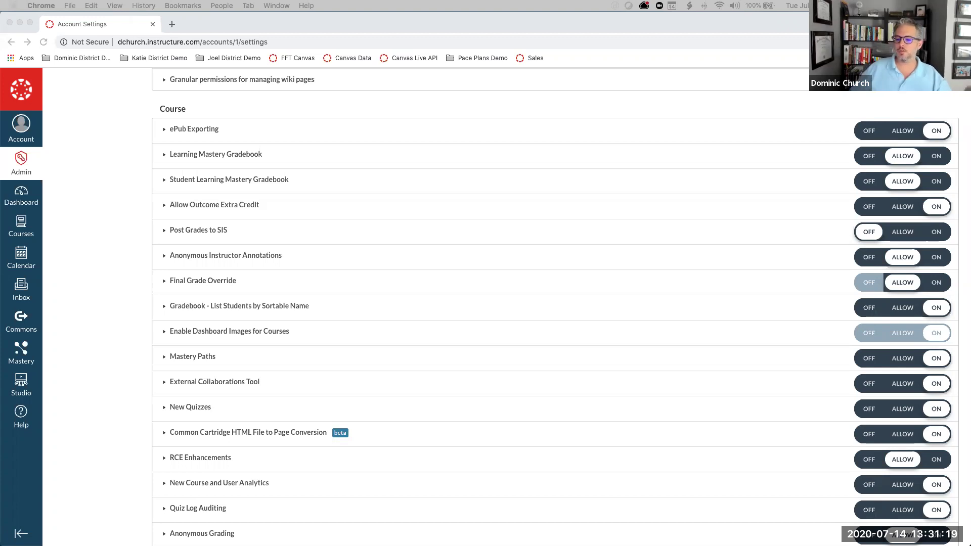
Review the help resources, including the Training Portal and Training Services Portal entries, and close the help list
left_click(381, 269)
left_click(24, 417)
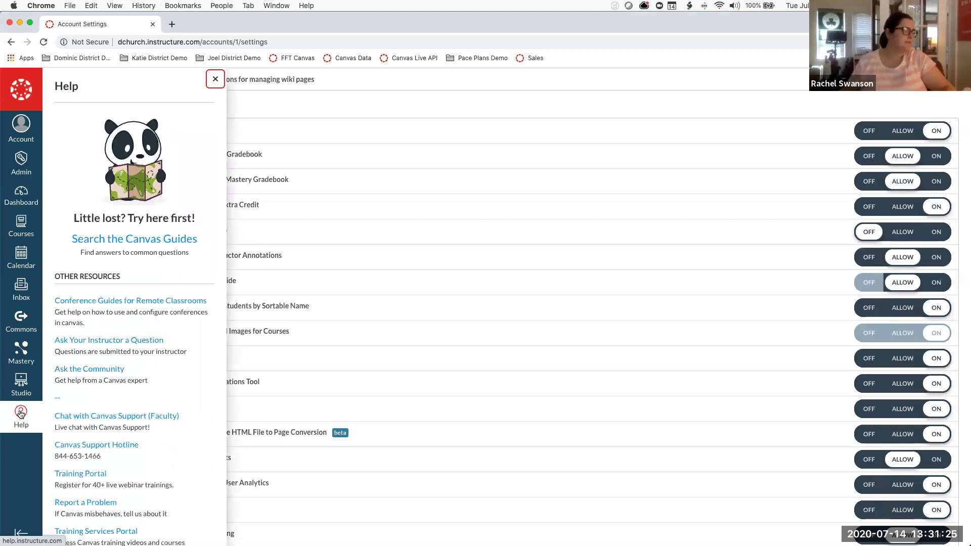
scroll(201, 413, "down", 2)
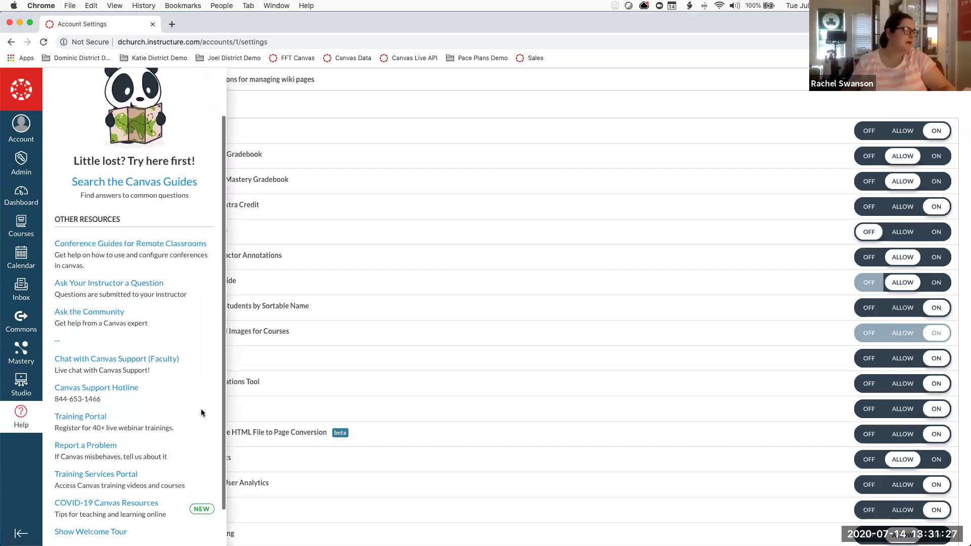
scroll(201, 412, "down", 2)
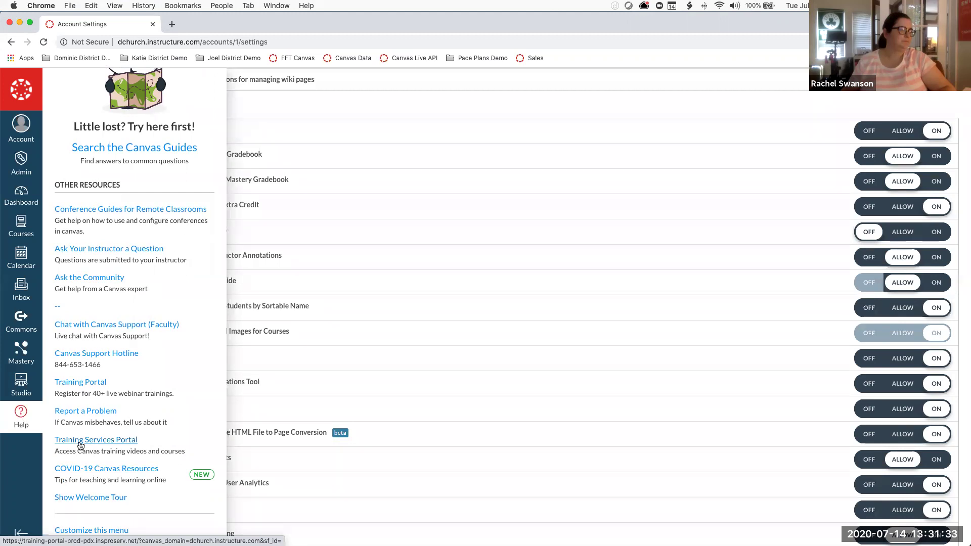
scroll(80, 445, "down", 1)
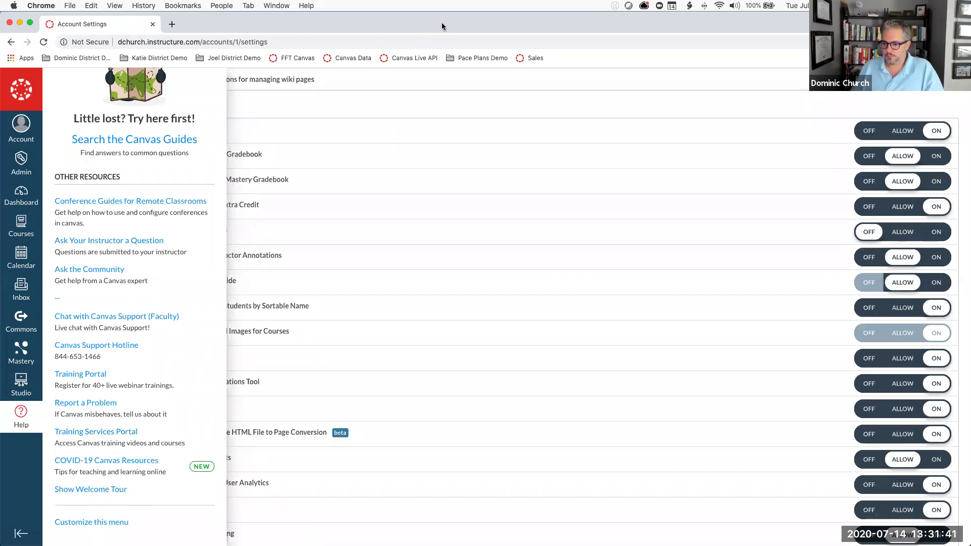
scroll(152, 150, "up", 3)
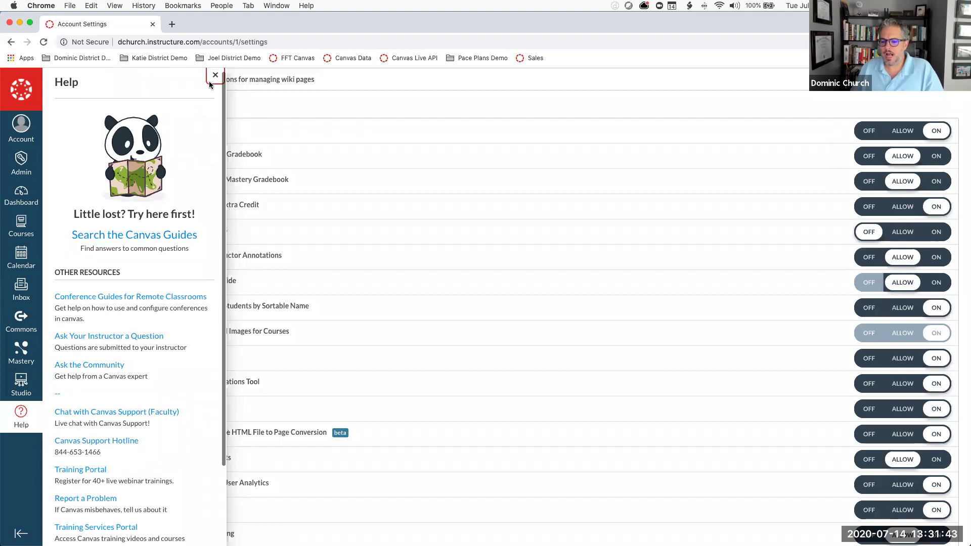
left_click(210, 76)
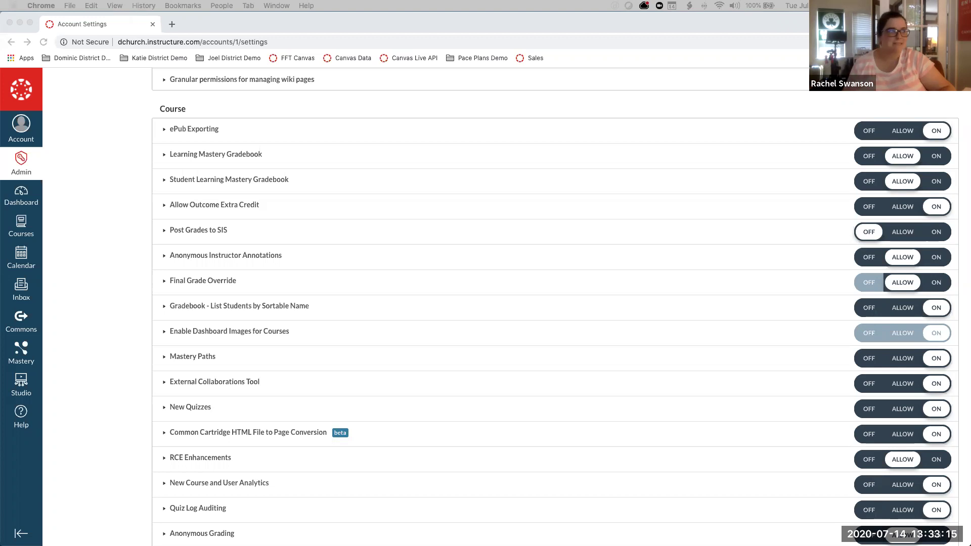
Return to the account's course list and open the settings of the MS Physical Science course
scroll(92, 278, "up", 10)
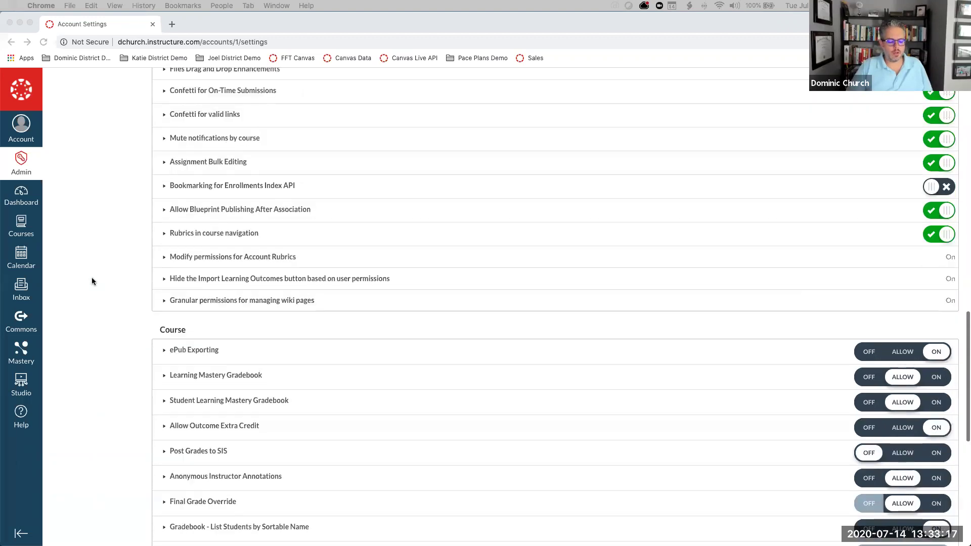
scroll(92, 278, "up", 6)
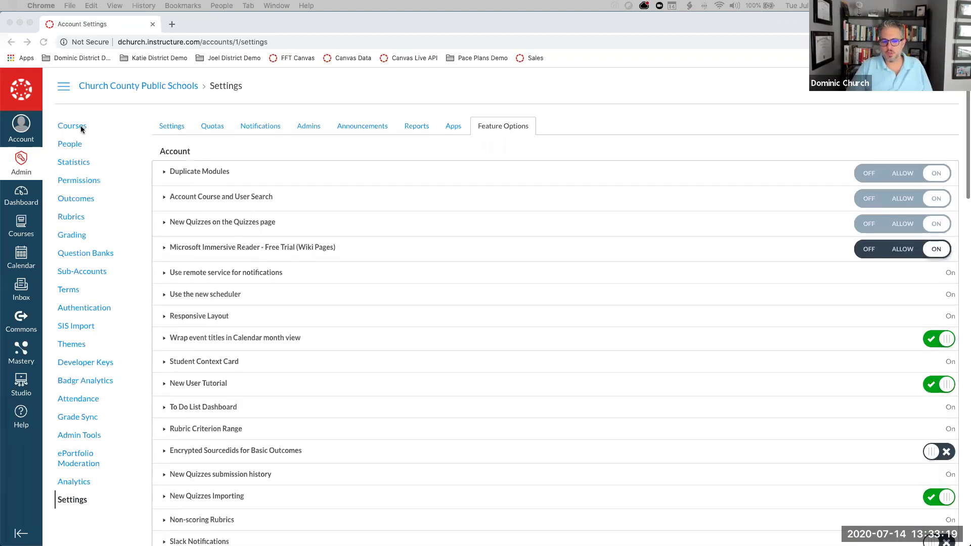
left_click(78, 129)
left_click(78, 129)
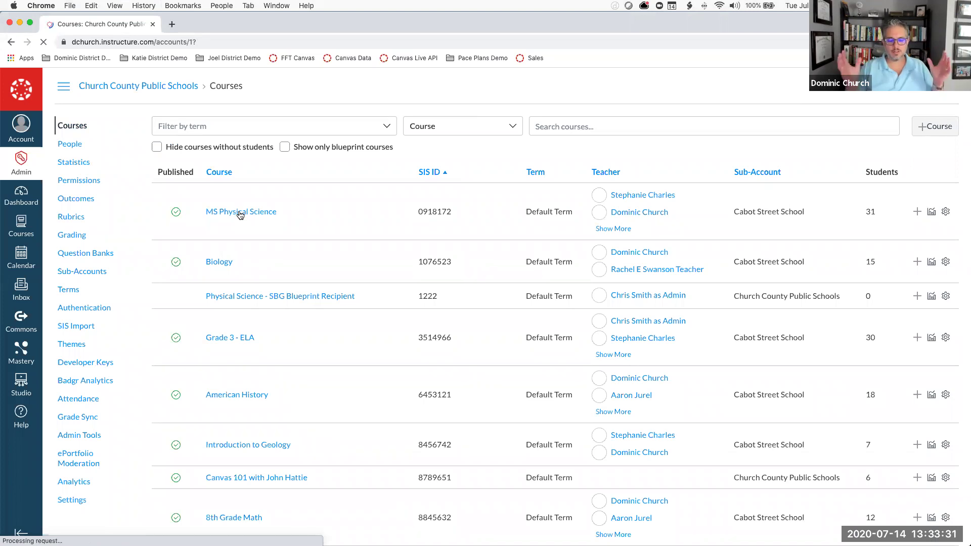
left_click(240, 213)
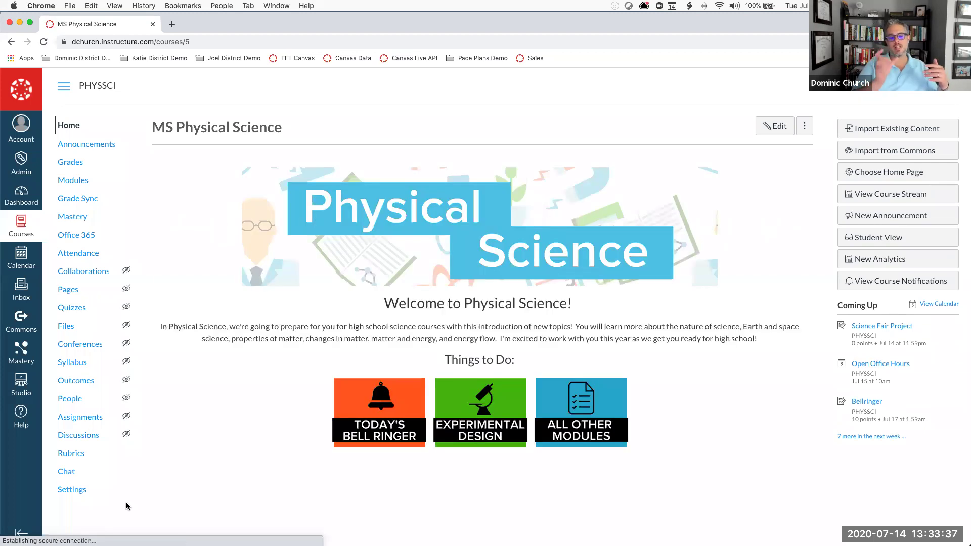
left_click(71, 491)
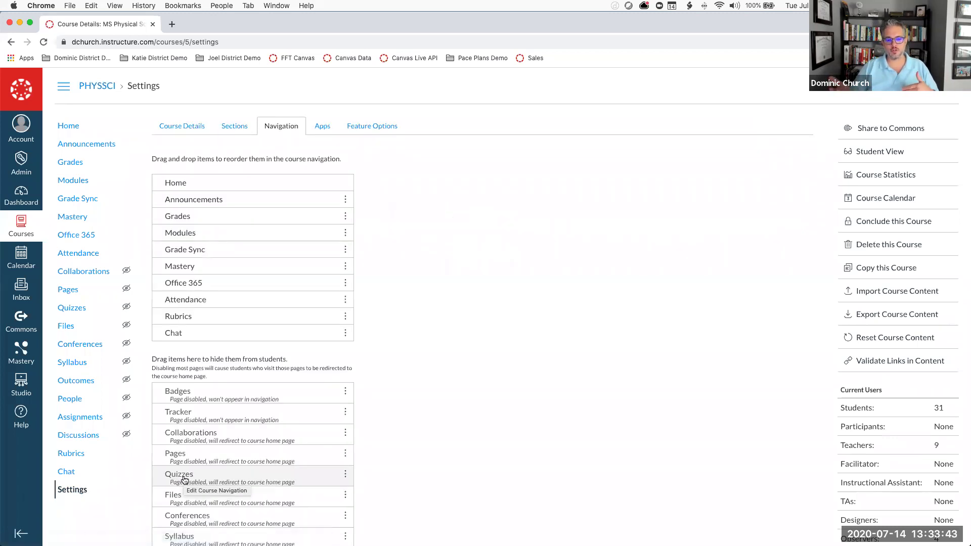
Examine the course details with the additional options expanded, including the setting that hides totals in the student grades summary
left_click(186, 126)
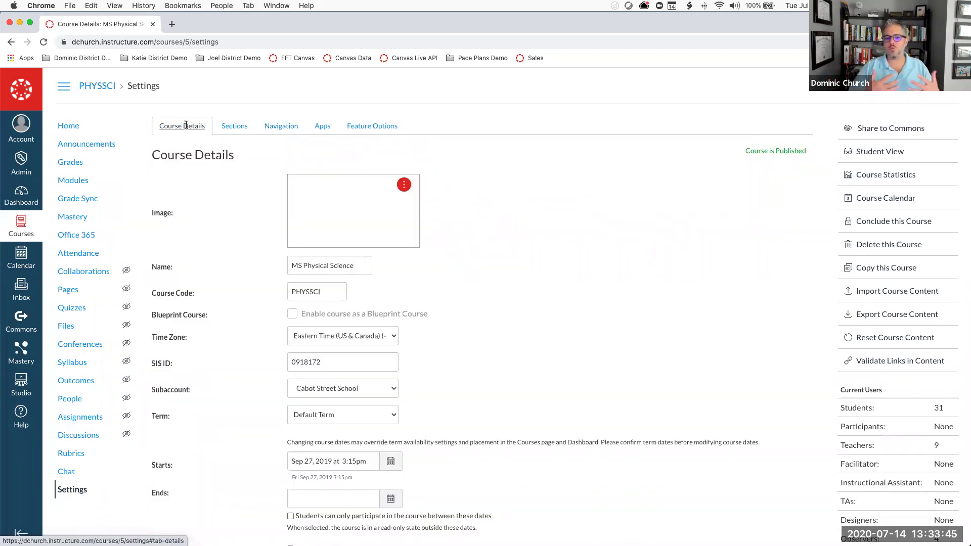
scroll(511, 354, "down", 6)
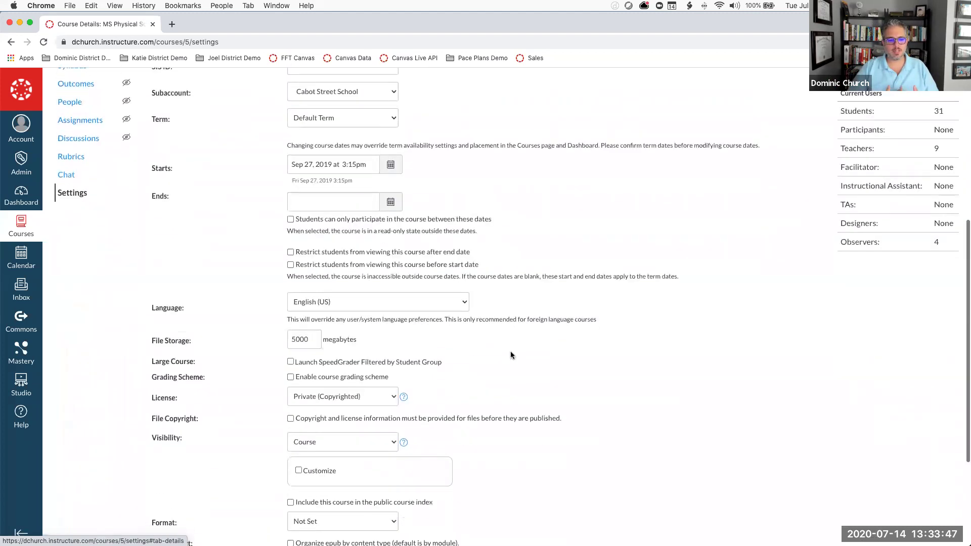
scroll(506, 359, "down", 3)
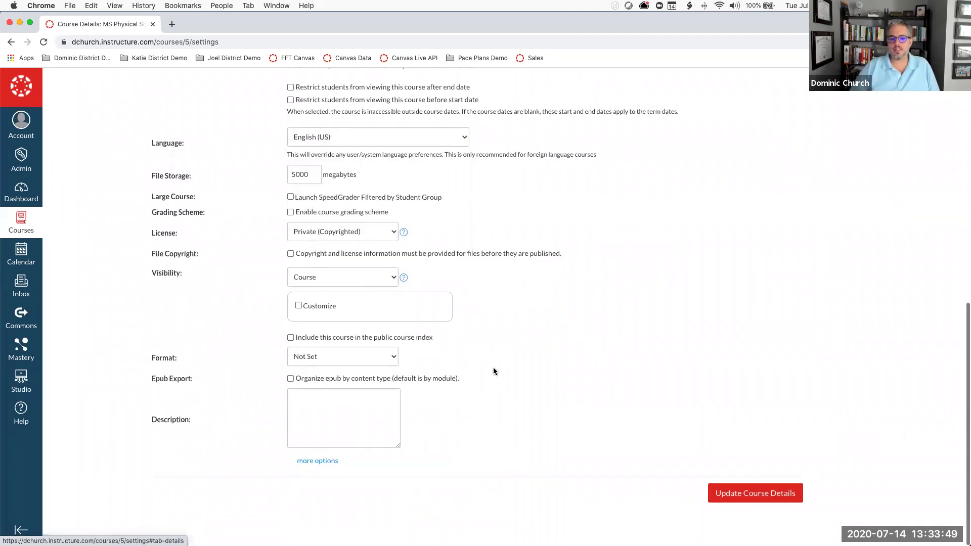
left_click(319, 462)
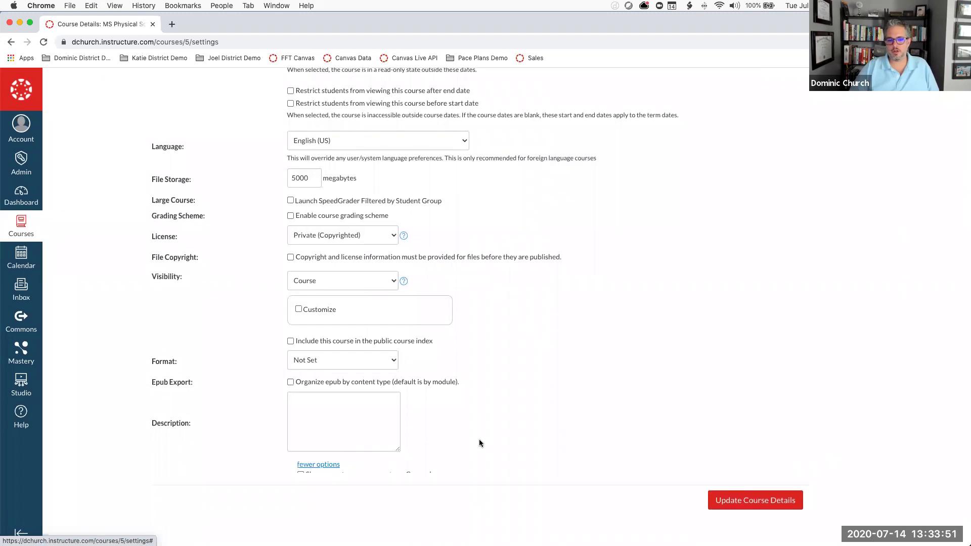
scroll(479, 440, "down", 3)
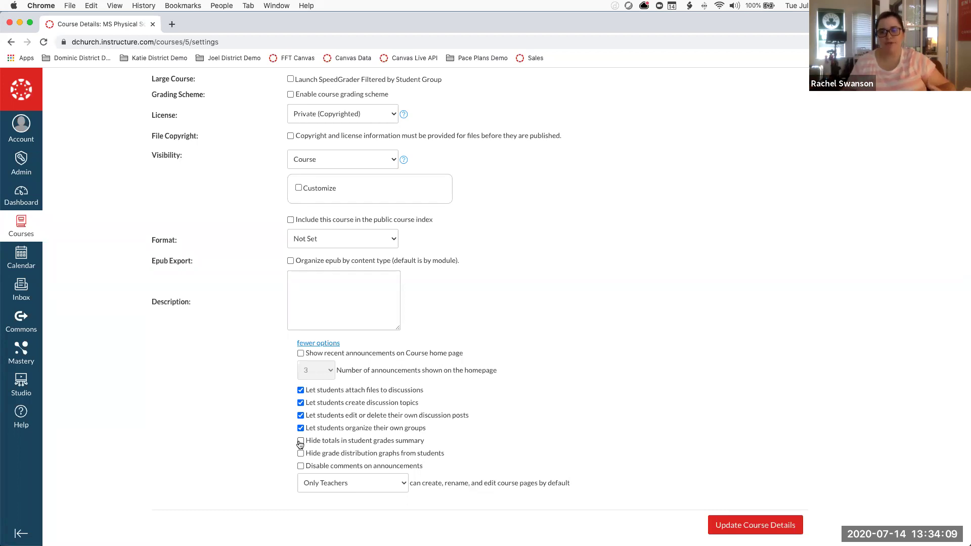
scroll(346, 435, "up", 15)
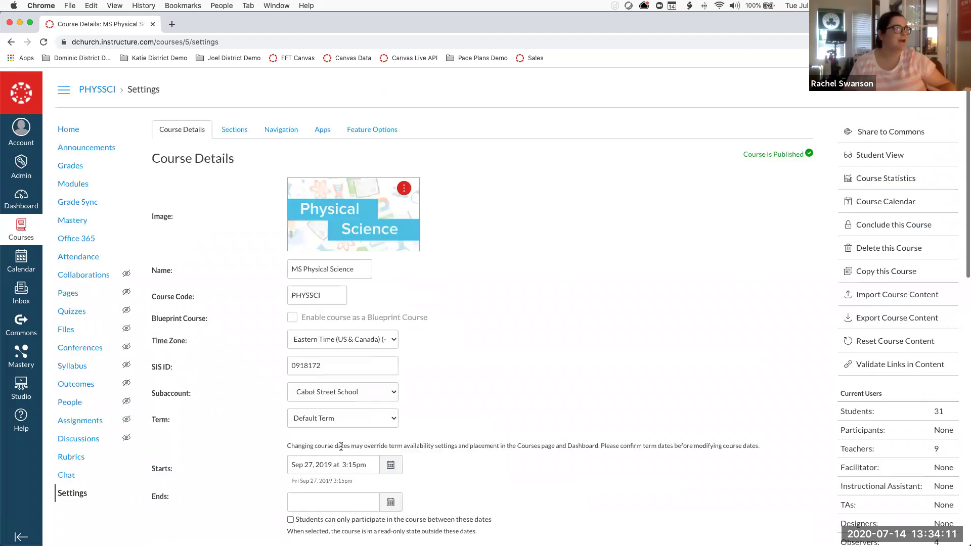
Hide the Grades item from students in the course navigation settings without saving the change
left_click(281, 127)
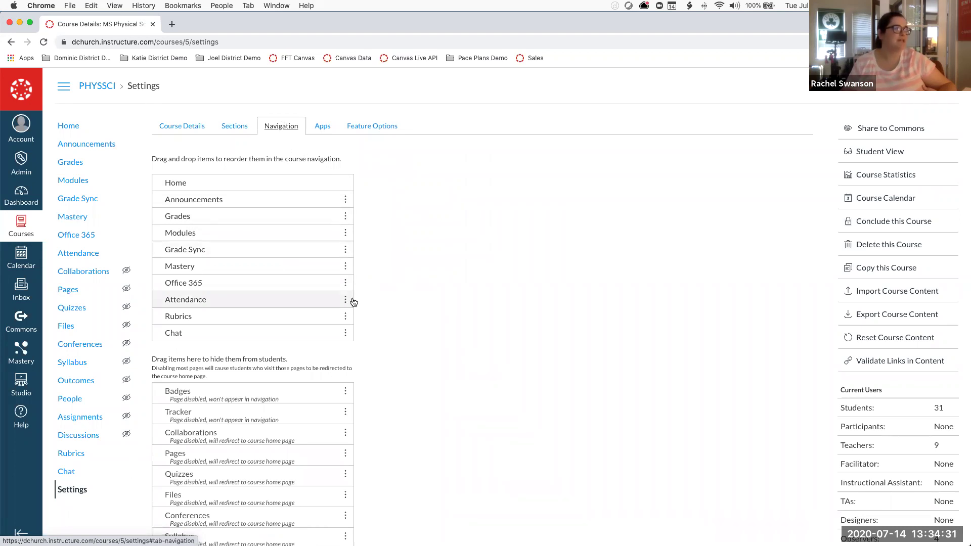
left_click(345, 217)
left_click(335, 245)
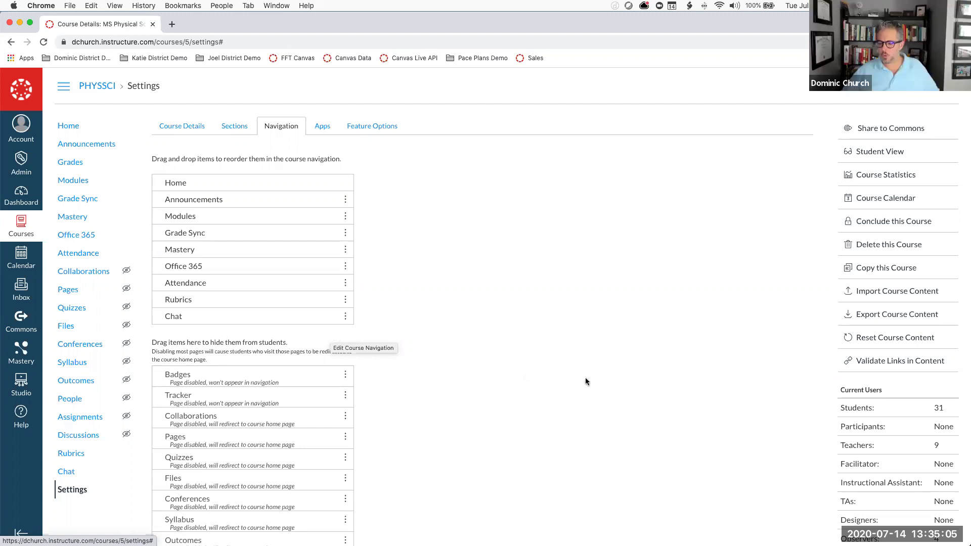
scroll(587, 381, "down", 7)
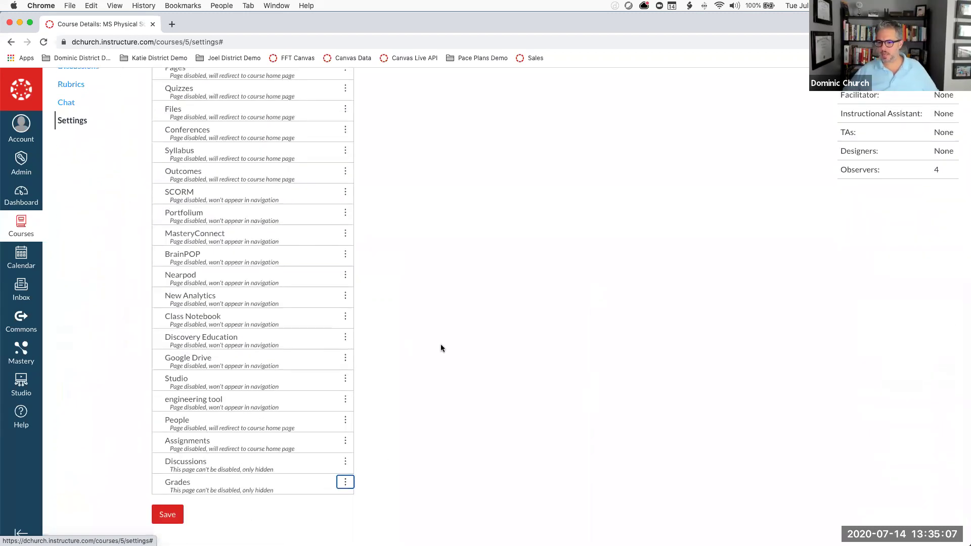
scroll(438, 345, "up", 7)
Leave the course settings for the course home page and go to the Dashboard
left_click(70, 126)
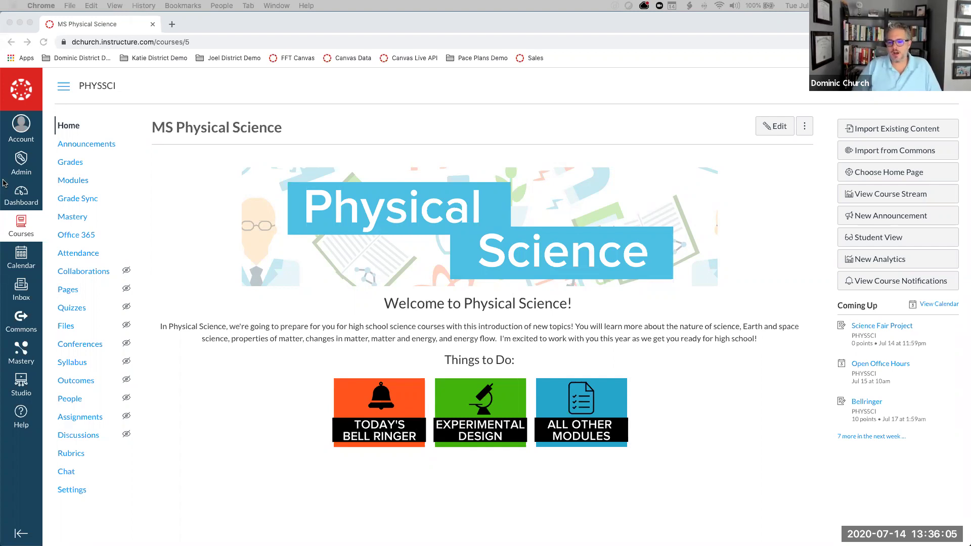
left_click(16, 196)
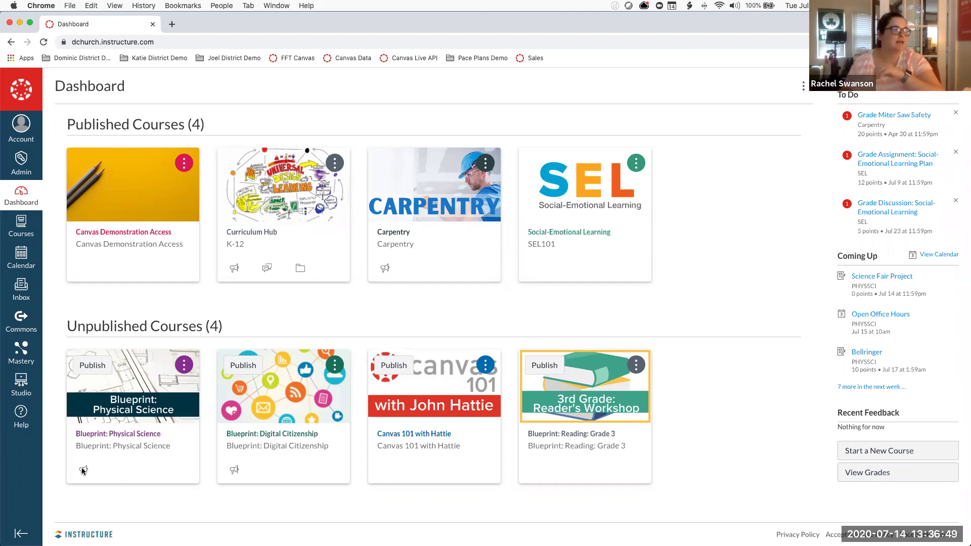
Open the Blueprint: Physical Science course and look through its modules
left_click(89, 435)
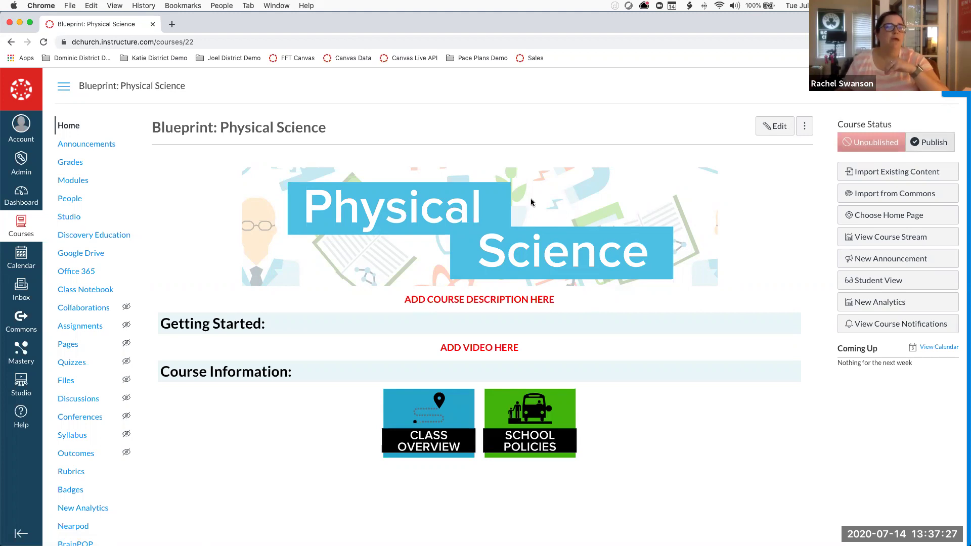
left_click(63, 180)
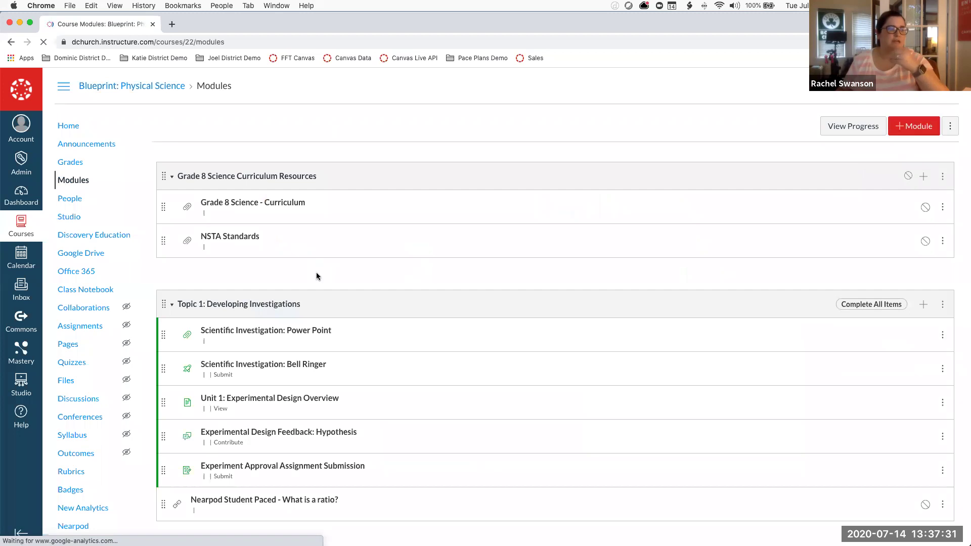
scroll(320, 276, "down", 4)
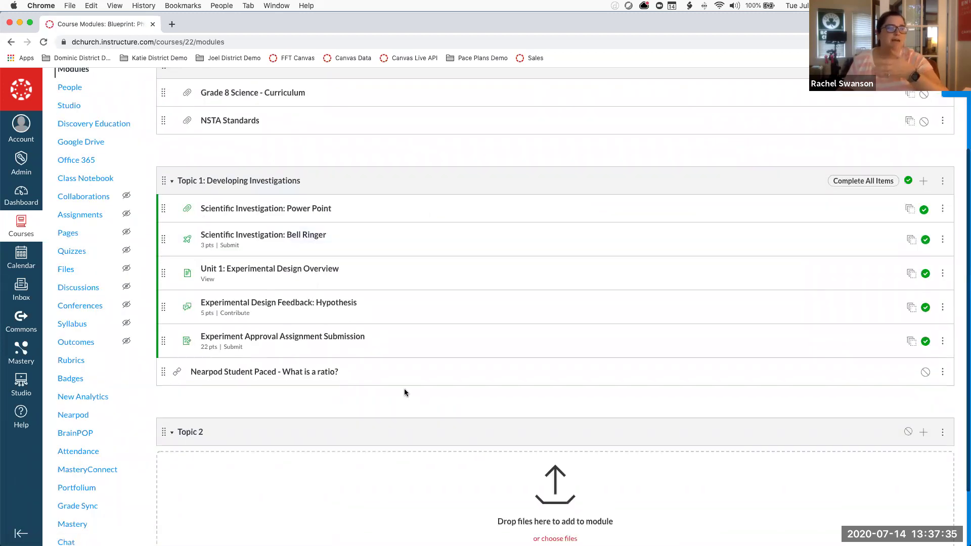
scroll(405, 392, "up", 2)
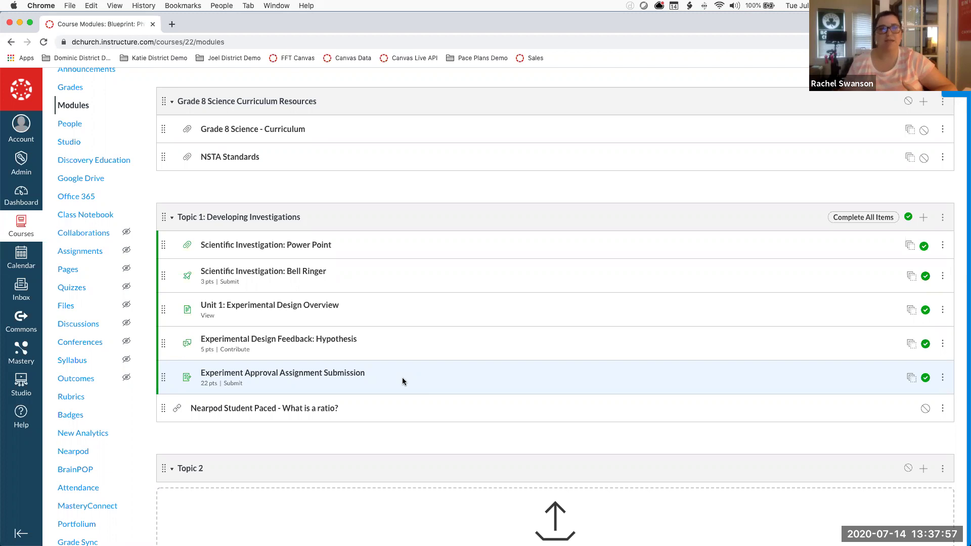
Review the courses associated with the blueprint, then close the associations view and the blueprint sidebar
left_click(956, 94)
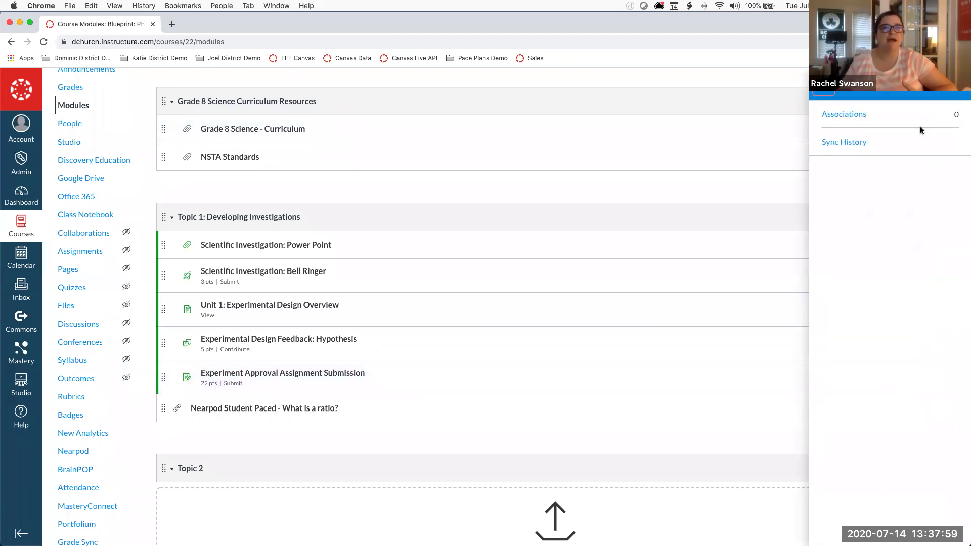
left_click(845, 116)
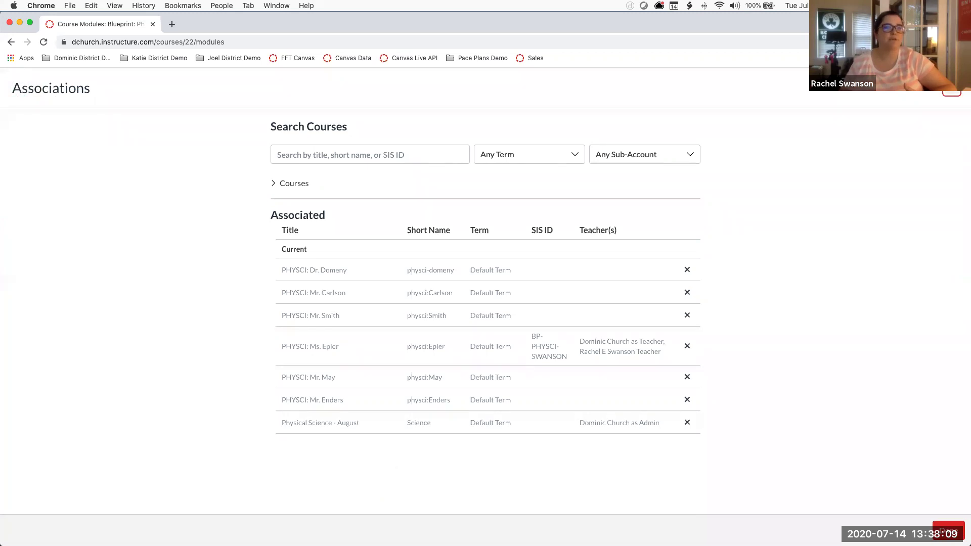
left_click(952, 90)
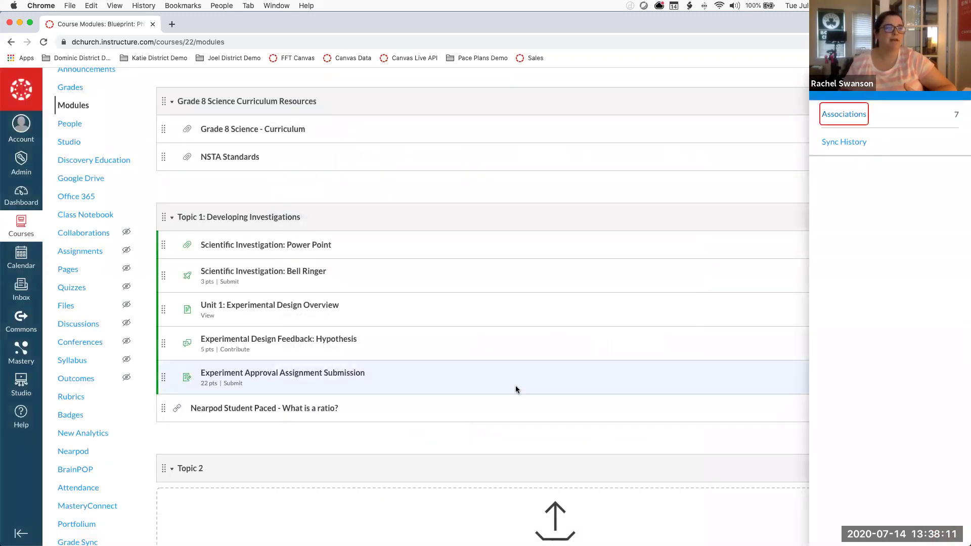
scroll(521, 385, "up", 3)
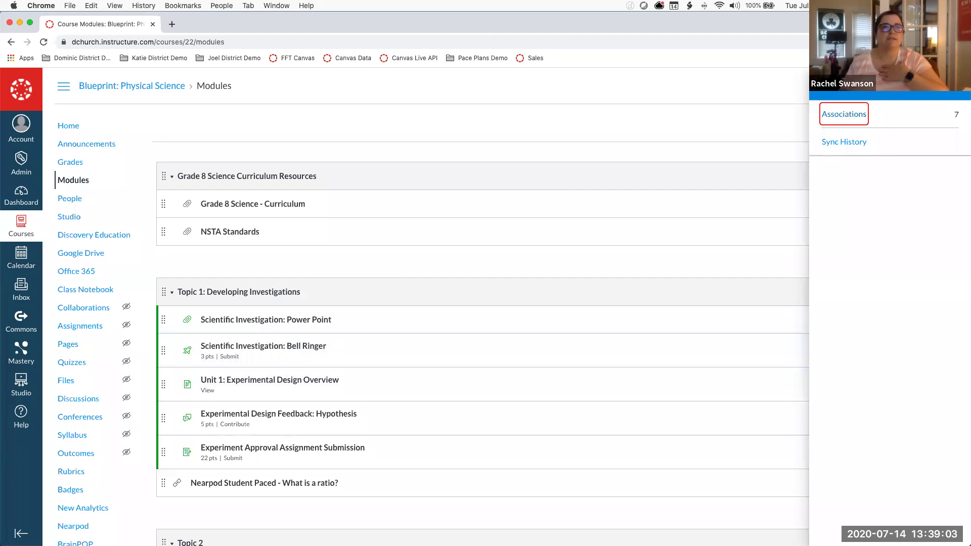
key("Escape")
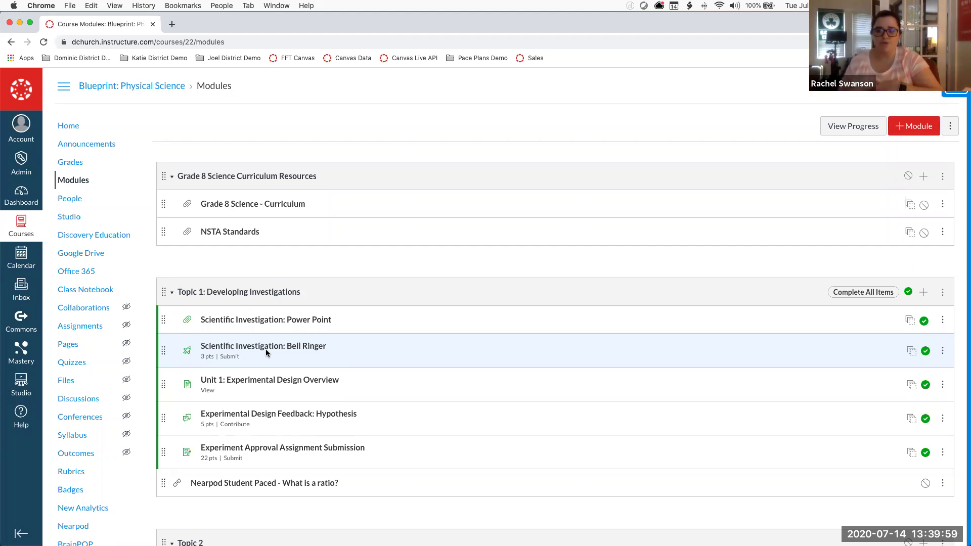
Lock the Scientific Investigation: Bell Ringer item in the Topic 1: Developing Investigations module for the associated courses
left_click(912, 354)
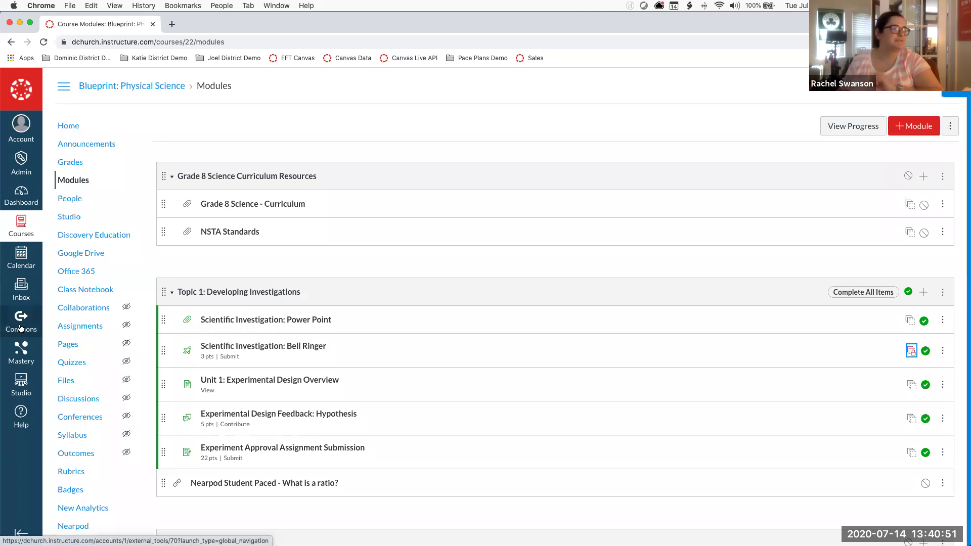
scroll(101, 425, "down", 5)
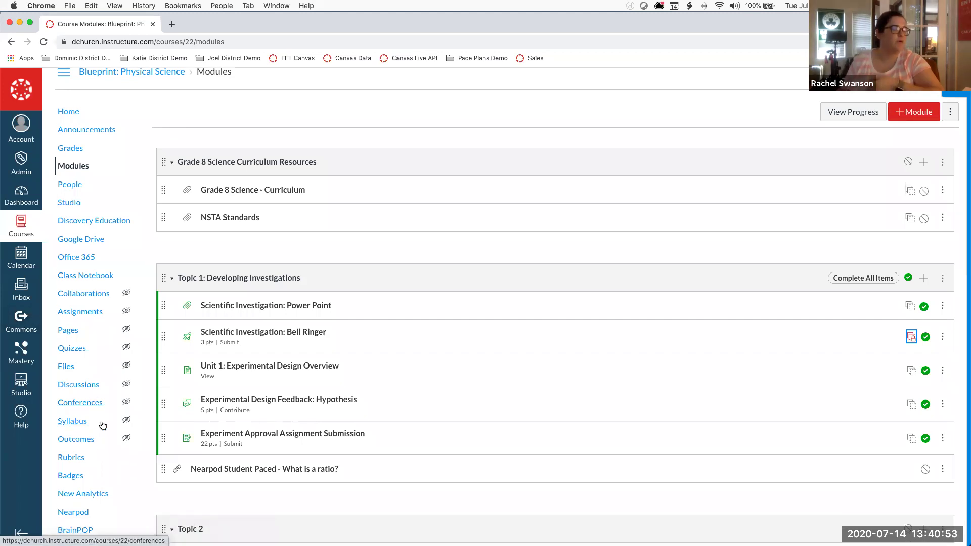
scroll(103, 429, "up", 5)
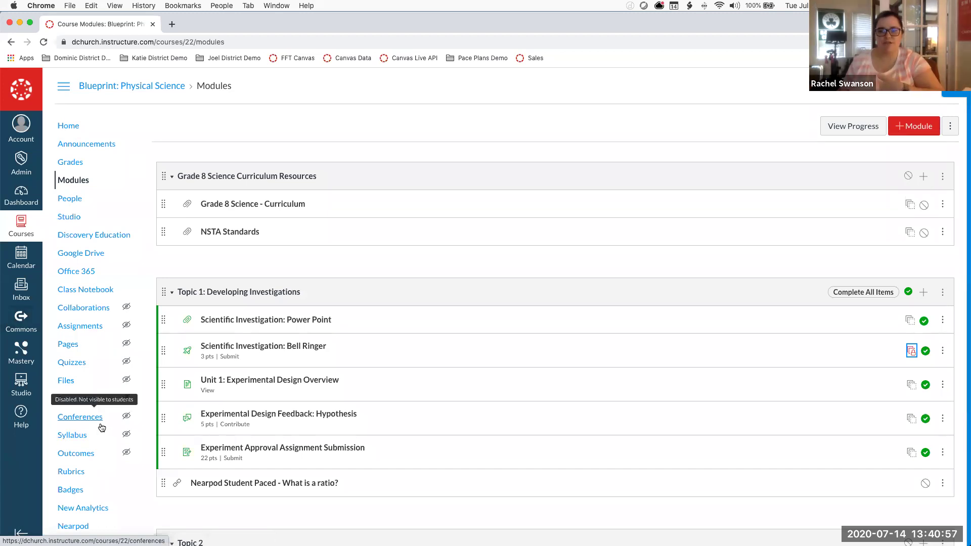
Review the blueprint options in the course's settings and open the form for sharing the whole course to Commons
scroll(102, 427, "down", 7)
left_click(71, 488)
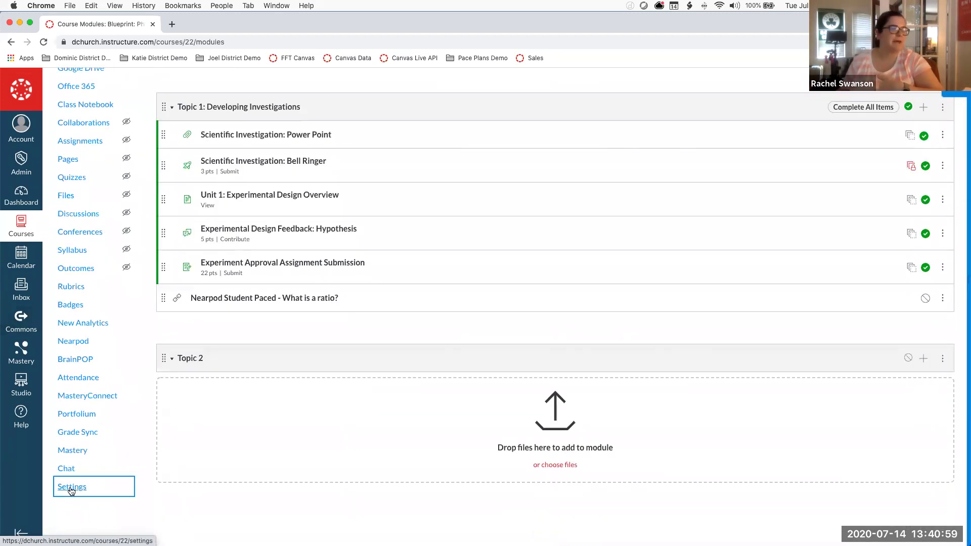
left_click_drag(71, 491, 567, 466)
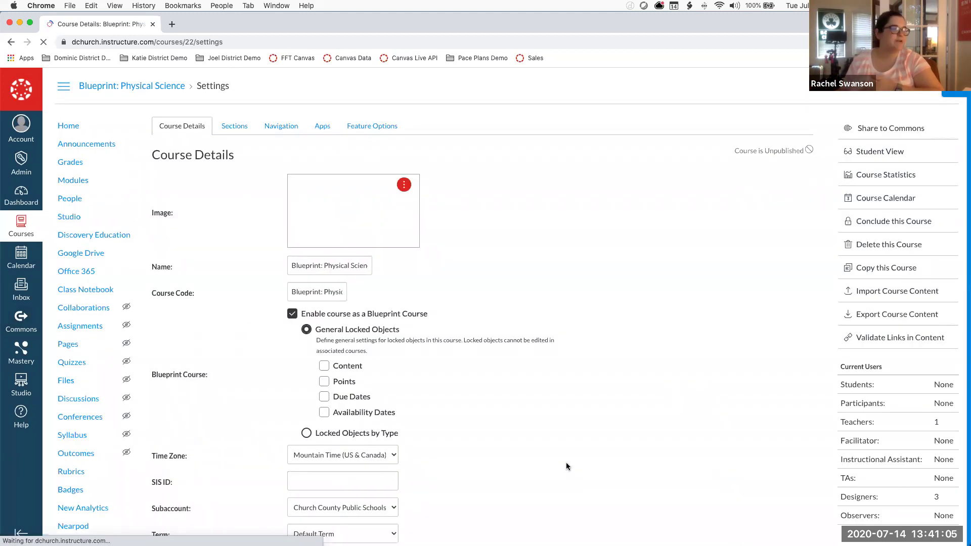
scroll(566, 467, "down", 4)
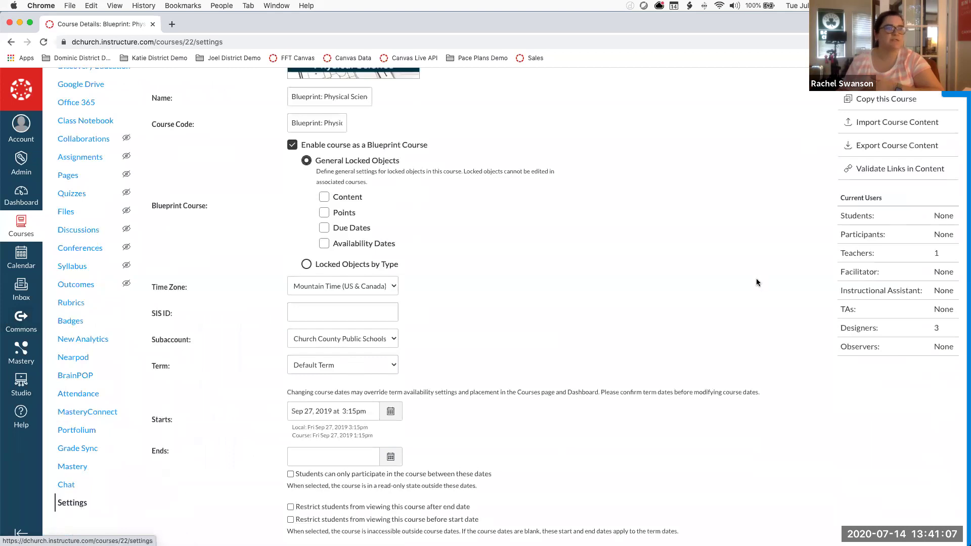
scroll(757, 282, "up", 4)
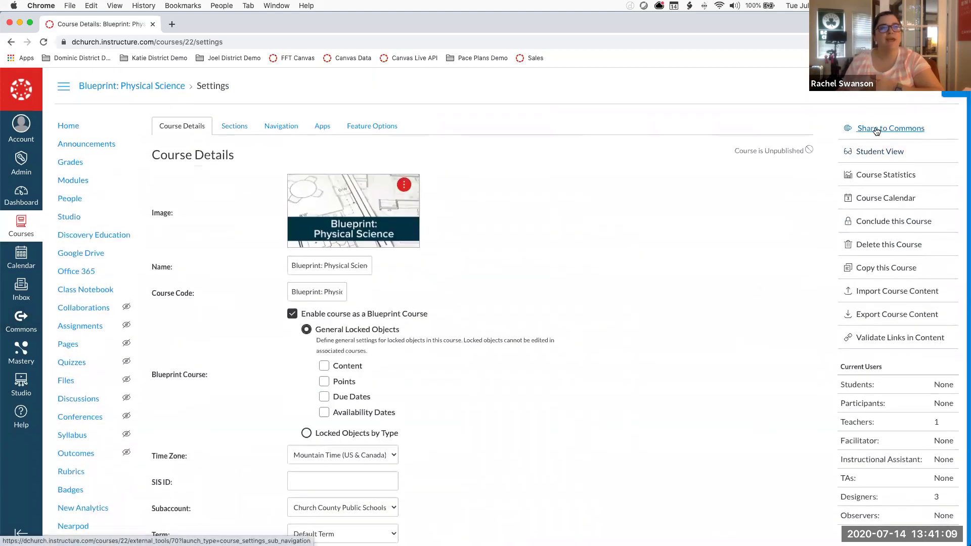
left_click(876, 130)
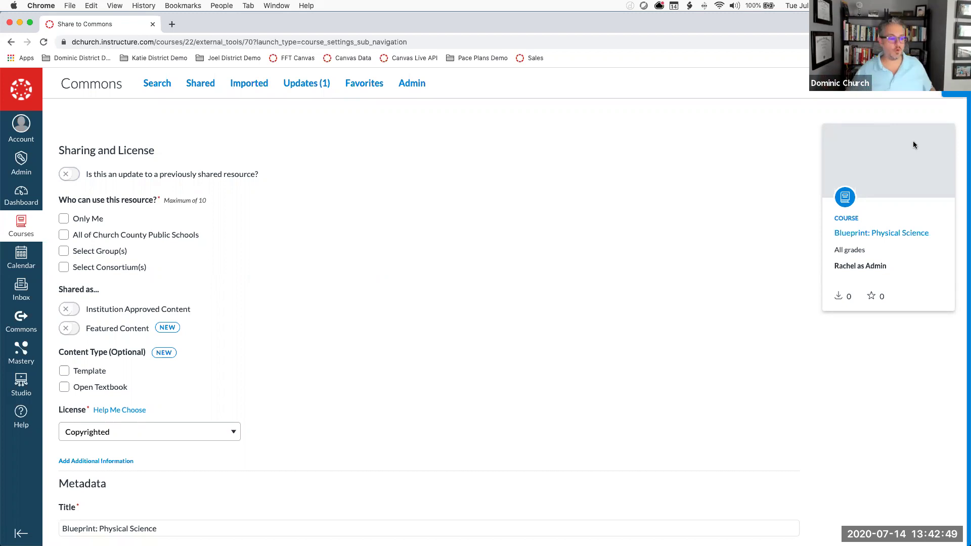
Open the MS Physical Science course from the Church County Public Schools course list and show its assignments
left_click(17, 163)
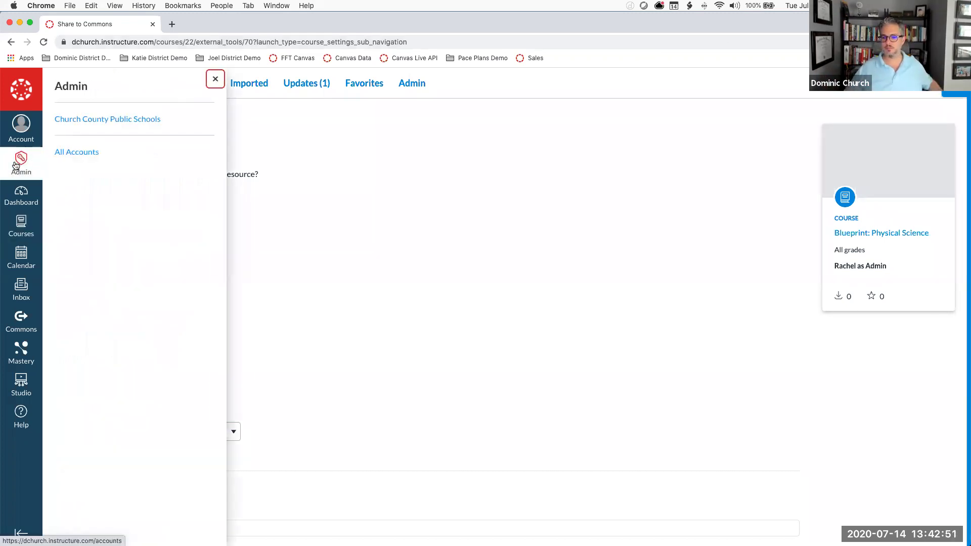
left_click(95, 120)
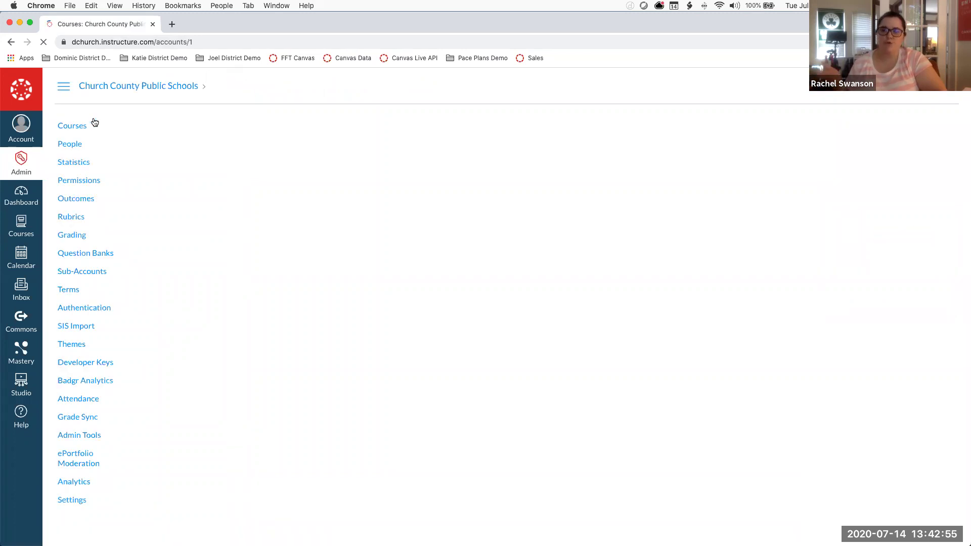
left_click(95, 123)
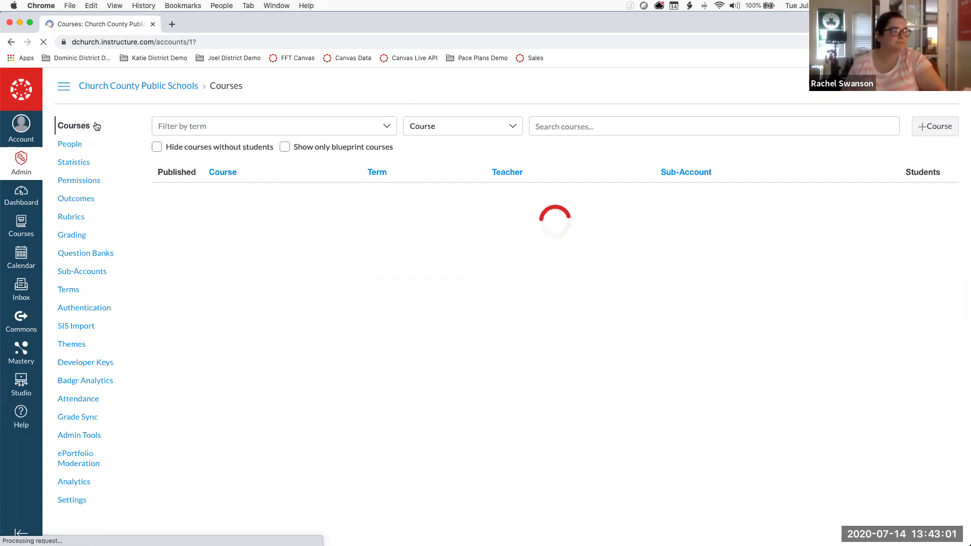
left_click(238, 212)
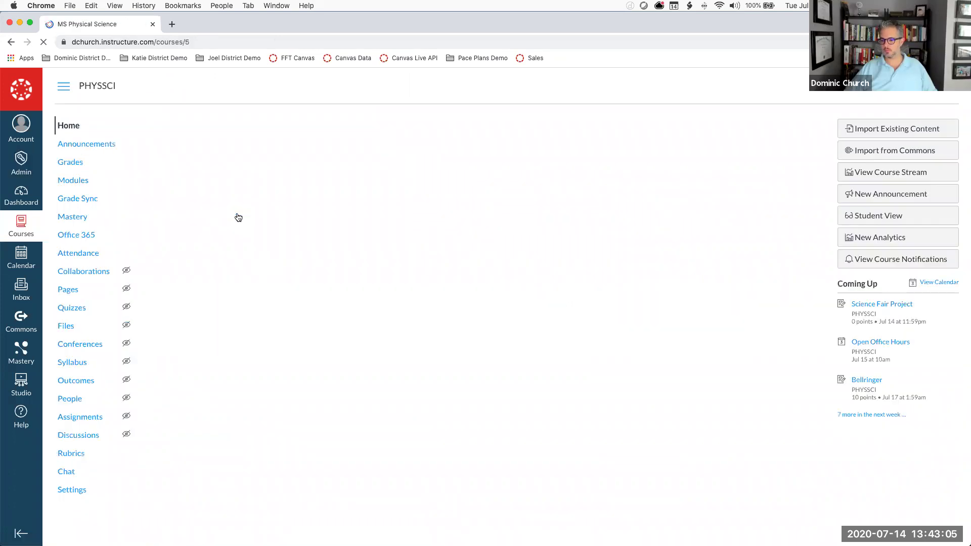
left_click(82, 419)
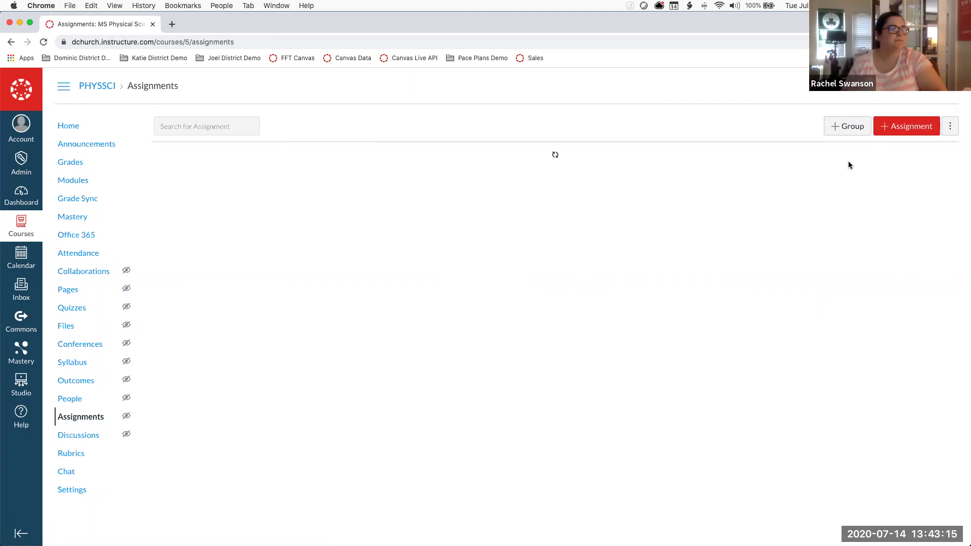
Enable weighting the final grade by assignment groups, review the group percentages, and close the dialog without saving
left_click(950, 129)
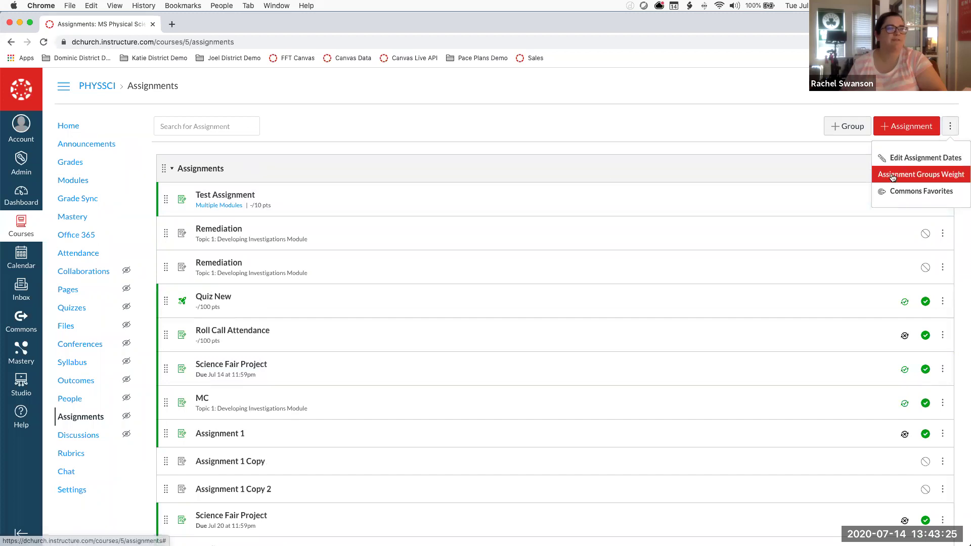
left_click(893, 175)
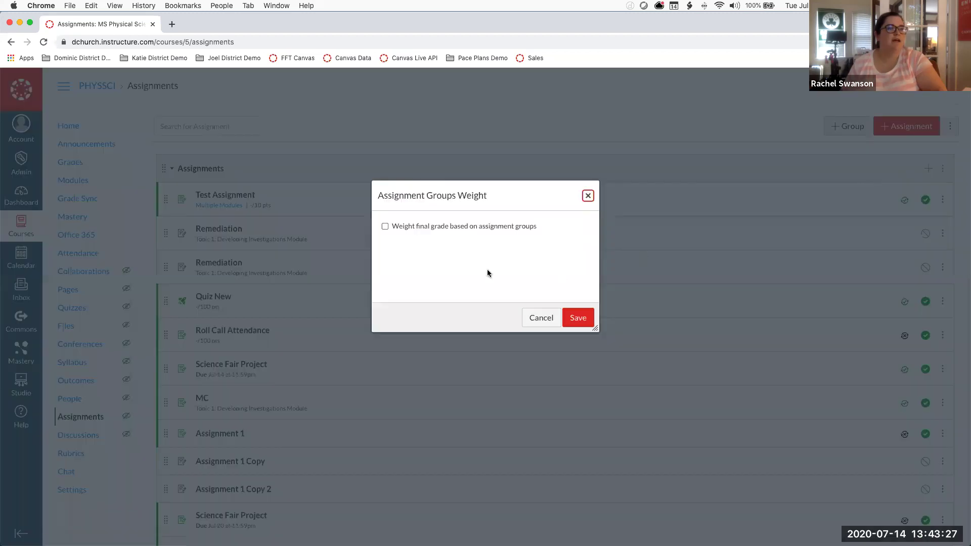
left_click(385, 227)
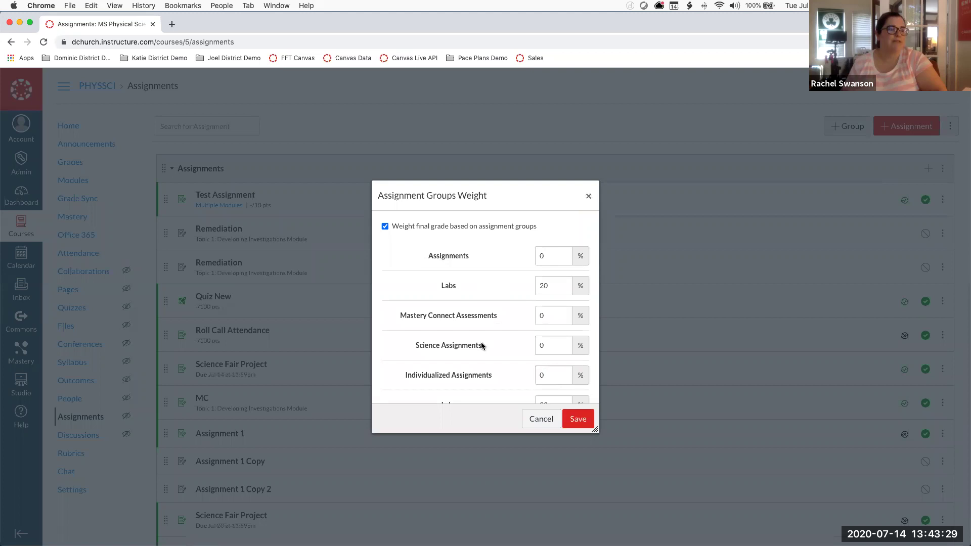
scroll(481, 344, "down", 5)
scroll(481, 342, "down", 5)
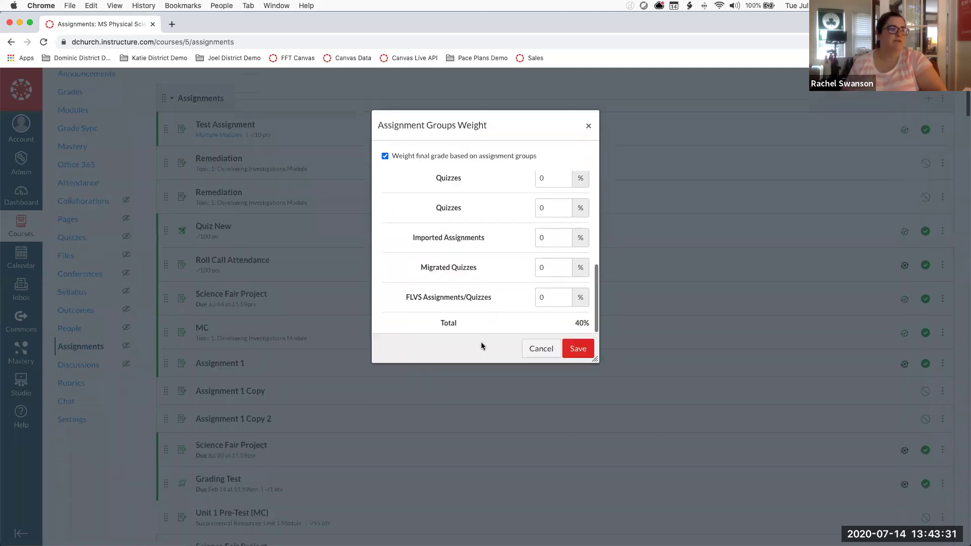
scroll(475, 296, "up", 8)
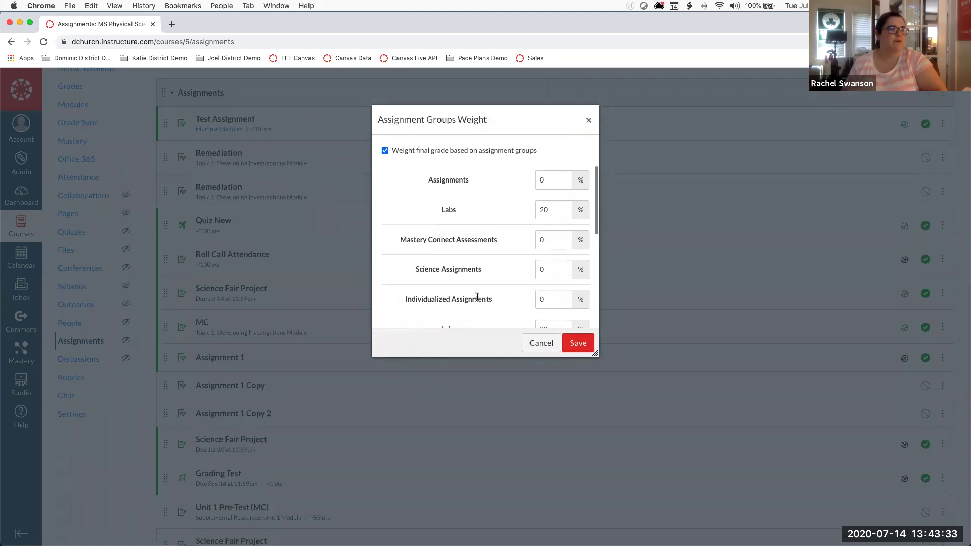
scroll(478, 297, "up", 3)
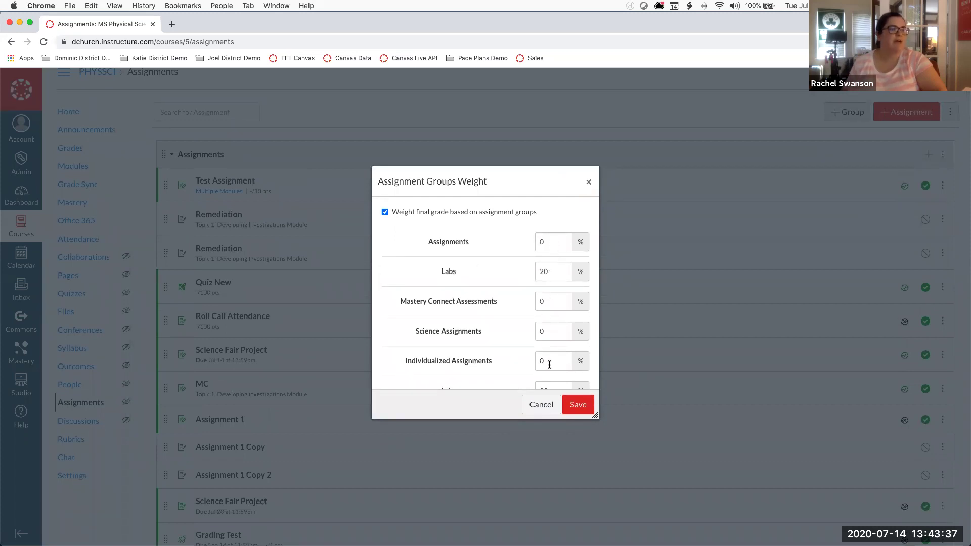
left_click(589, 182)
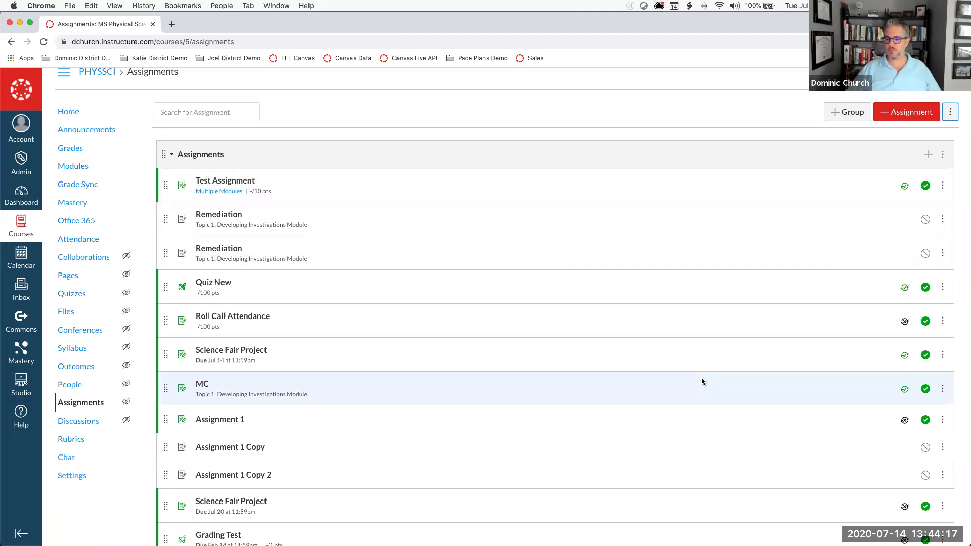
Return to the Church County Public Schools account and open its account settings
left_click(22, 166)
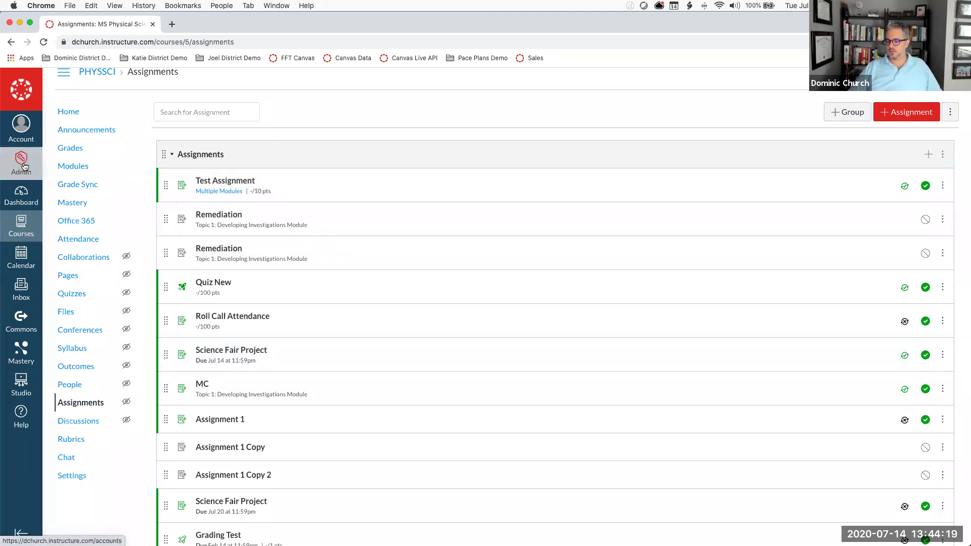
left_click(81, 120)
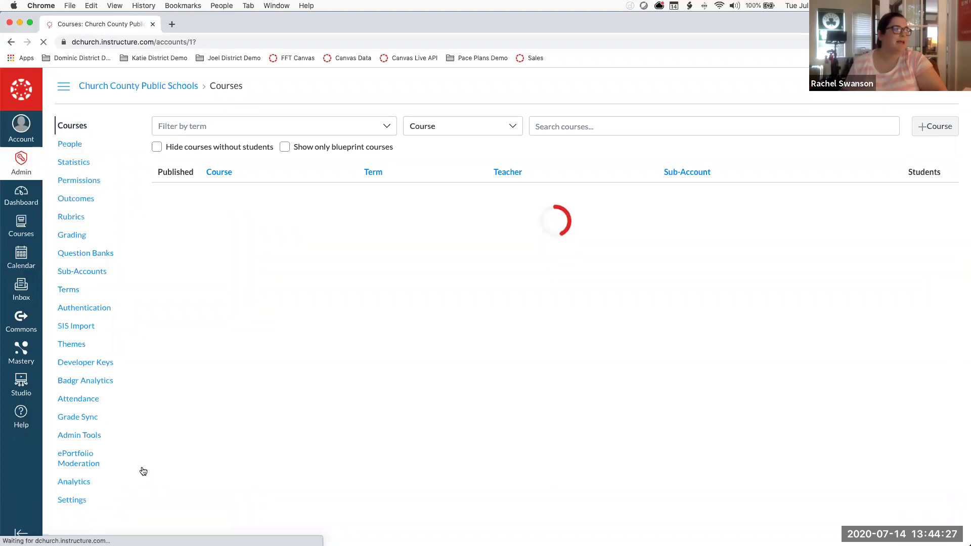
left_click(73, 500)
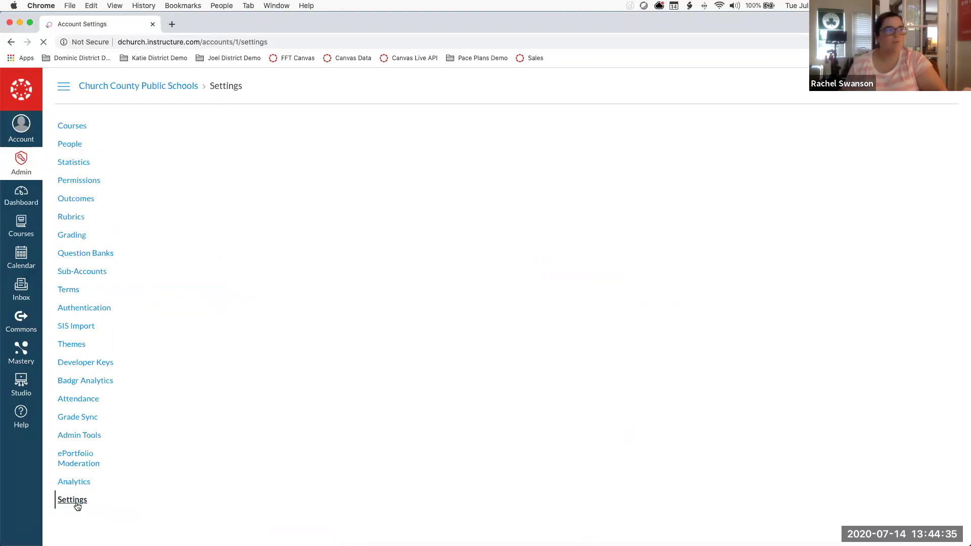
Open the account's permissions, show the account roles, and open and dismiss the form for adding a role
left_click(75, 183)
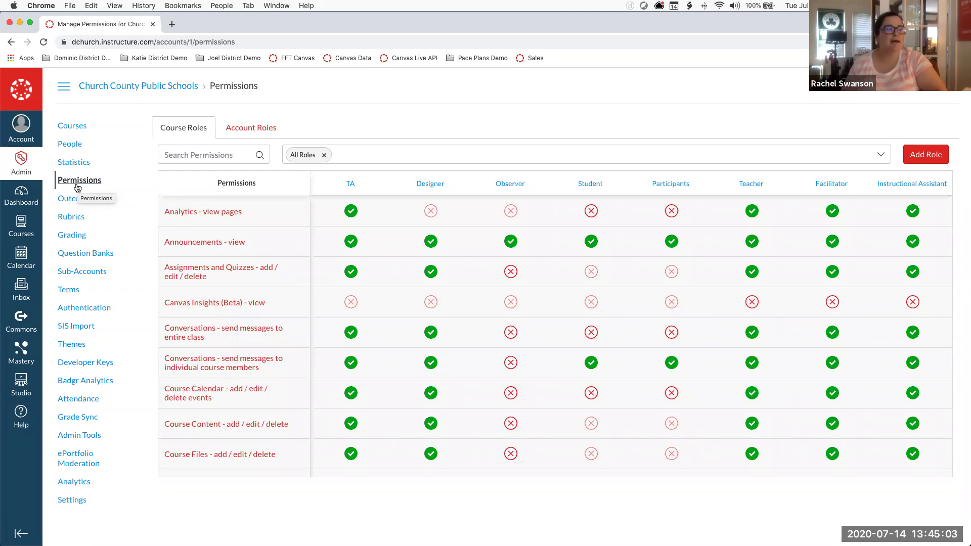
left_click(246, 131)
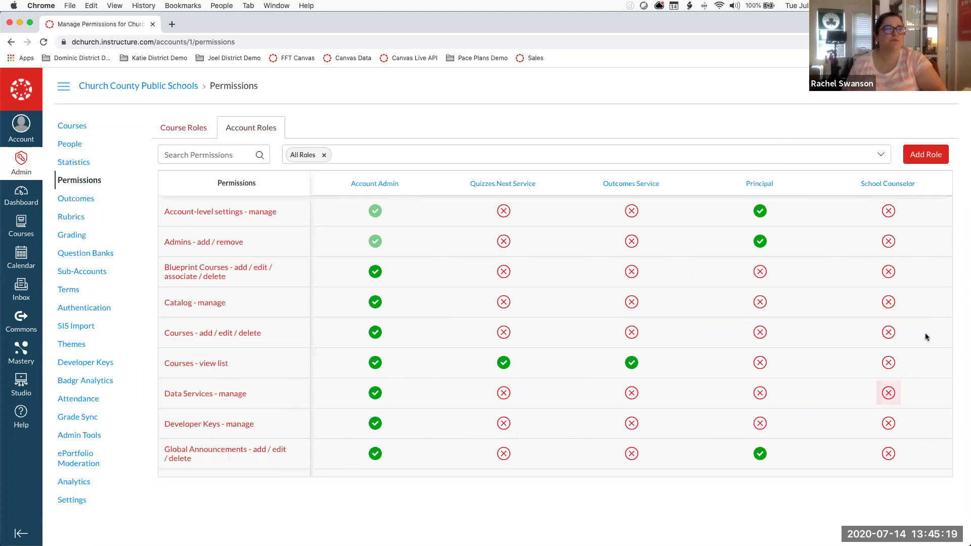
left_click(923, 157)
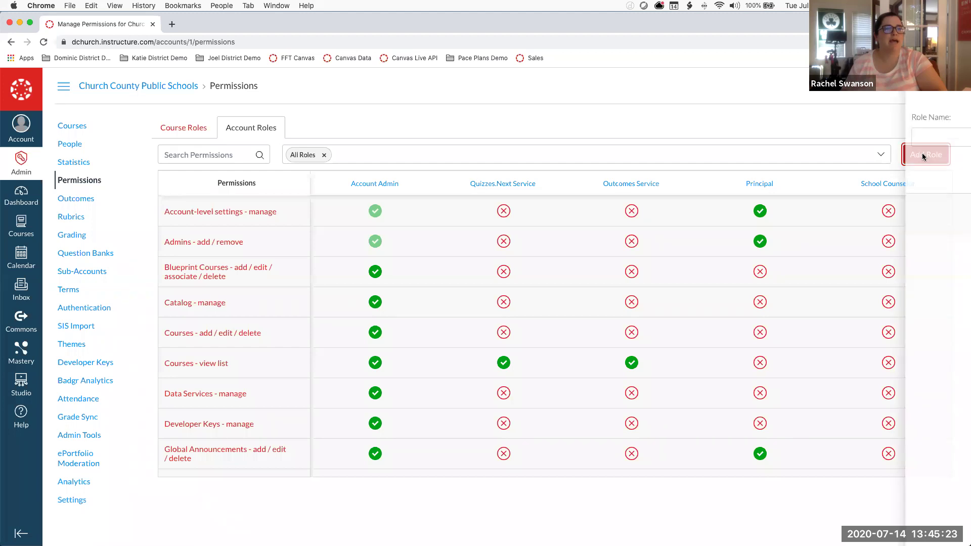
left_click(806, 173)
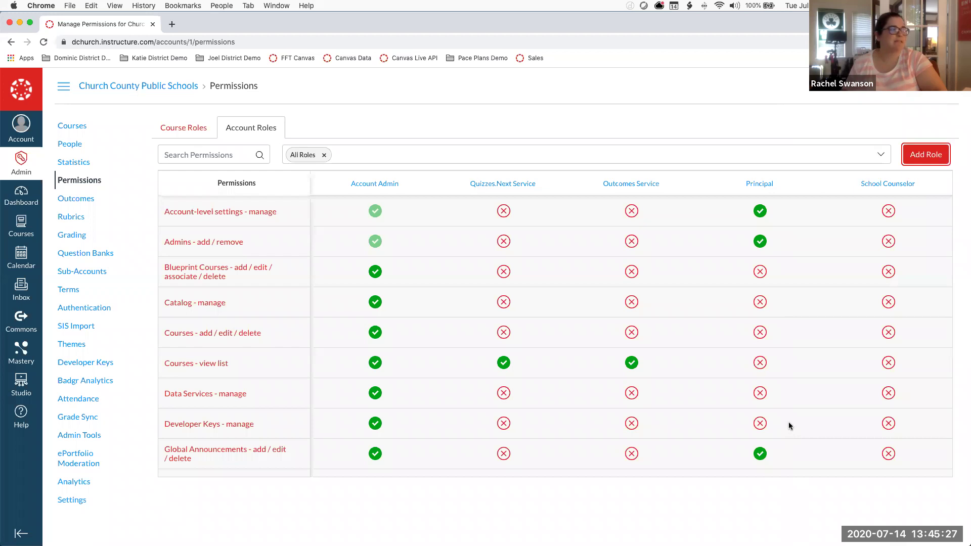
Review the Principal role's account permissions, including global announcements, permissions management, and SIS data import and management
scroll(776, 407, "down", 1)
scroll(775, 402, "down", 3)
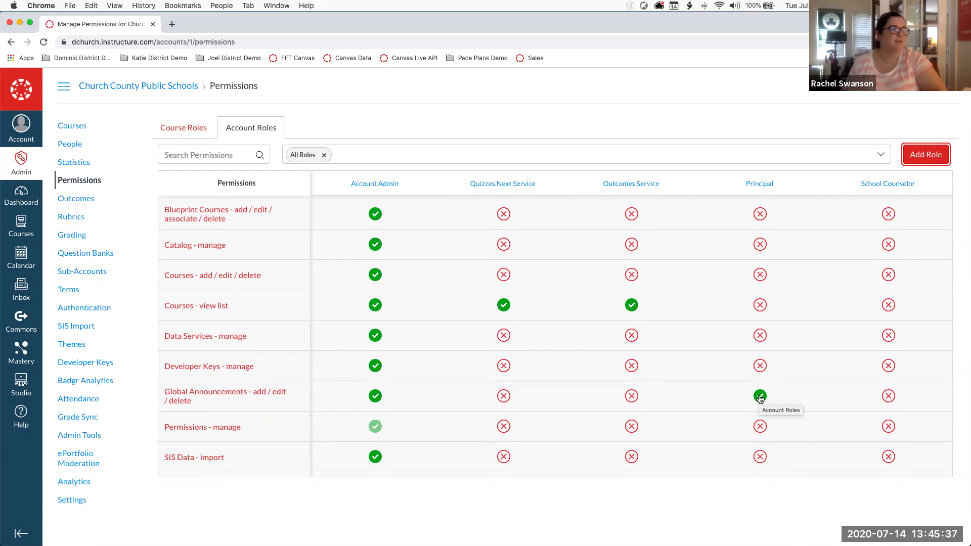
scroll(760, 398, "down", 2)
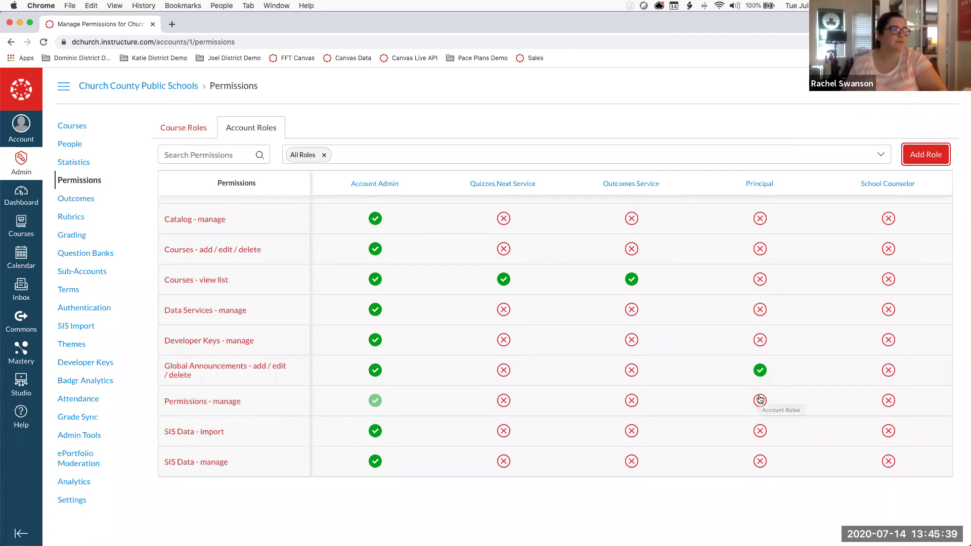
scroll(761, 402, "down", 2)
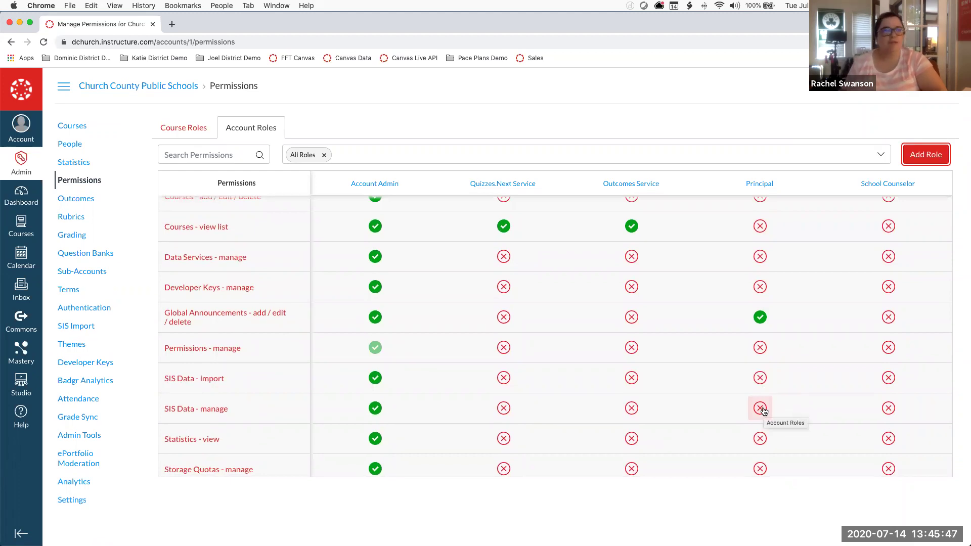
scroll(761, 411, "up", 1)
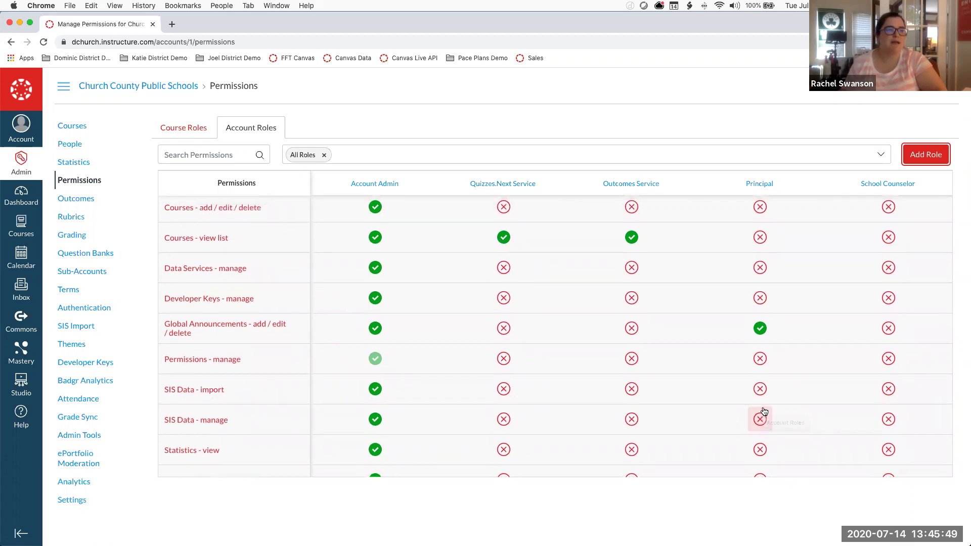
scroll(761, 420, "up", 1)
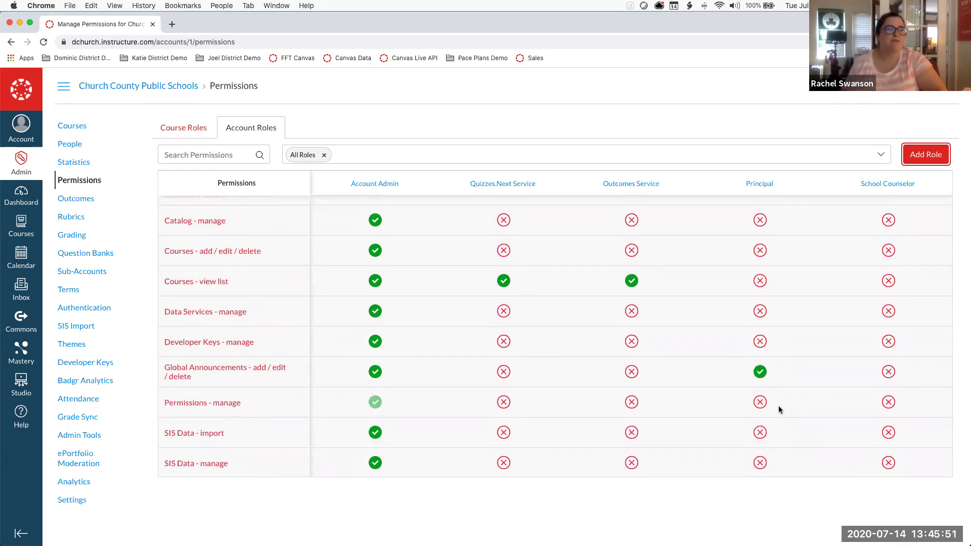
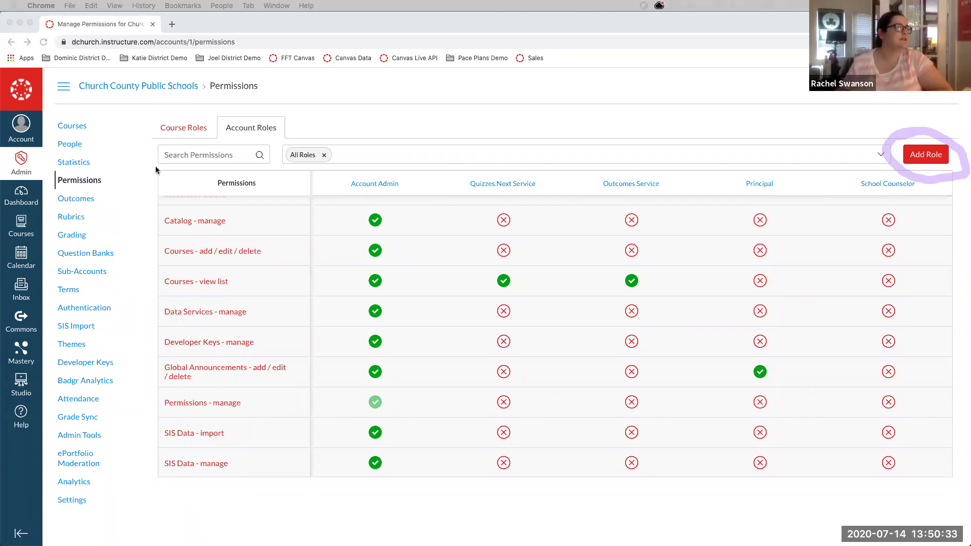
Open the MS Physical Science course's people list and bring up the form for adding people
left_click(72, 127)
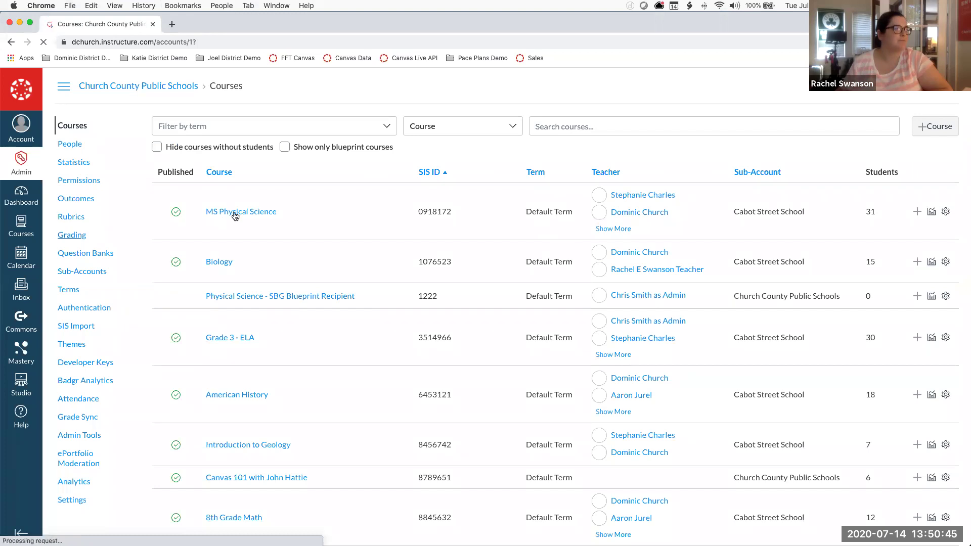
left_click(236, 216)
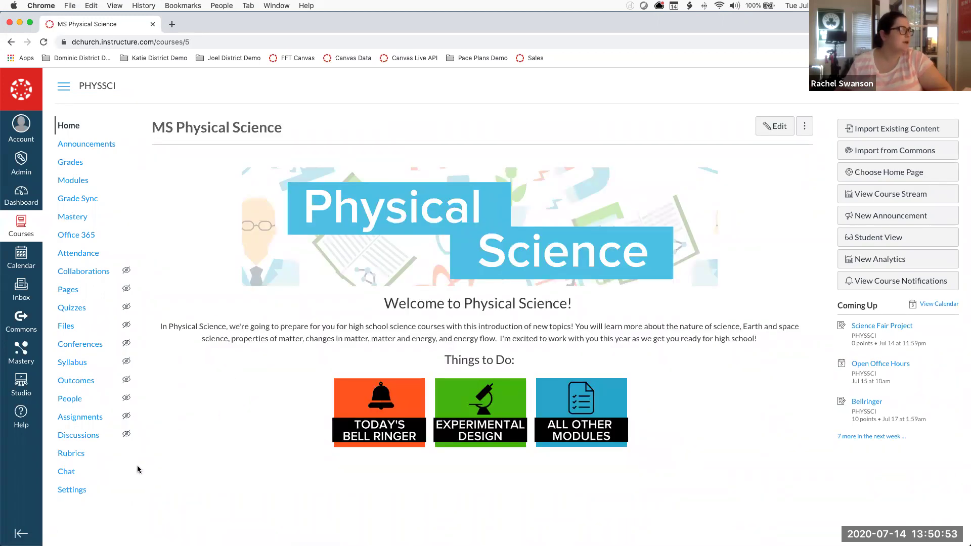
left_click(69, 400)
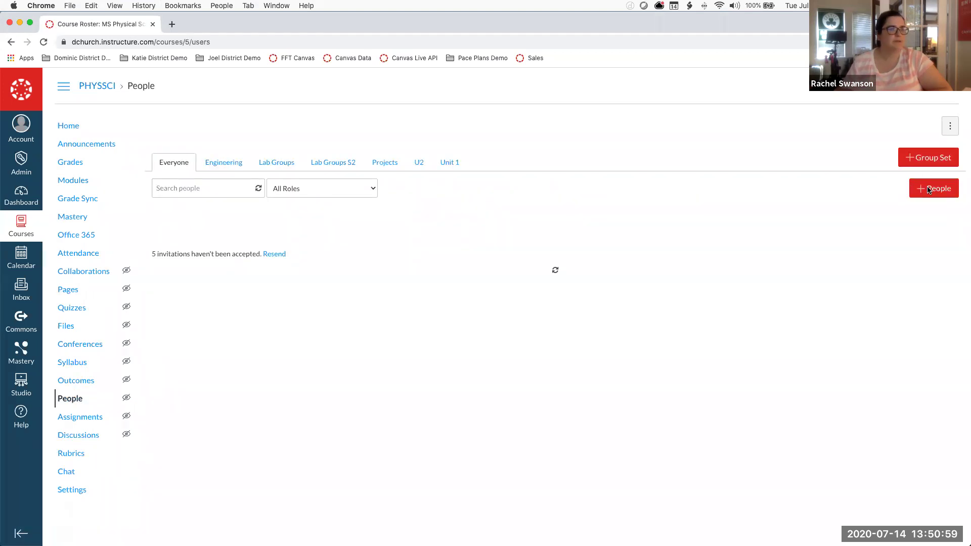
left_click(924, 190)
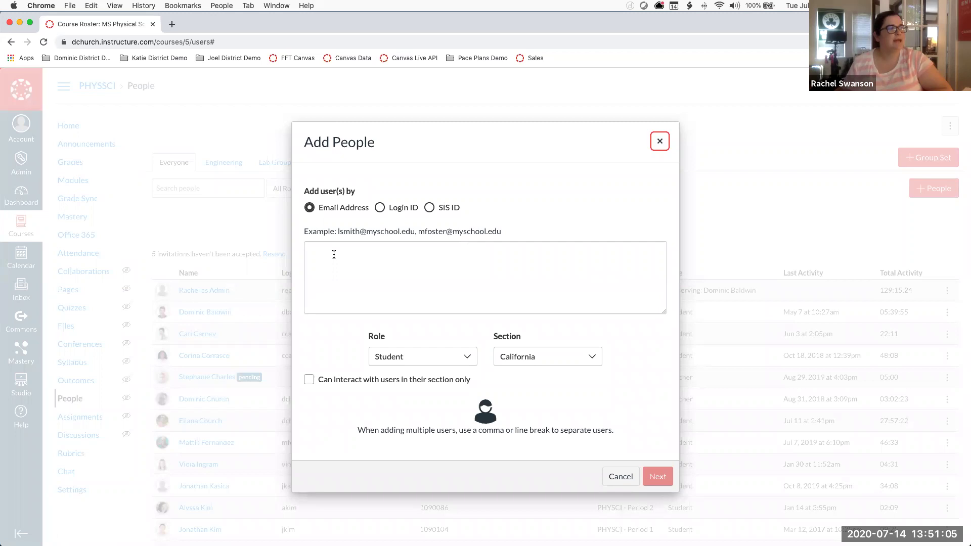
Set the role for added people to Teacher, and close the form without adding anyone
left_click(334, 254)
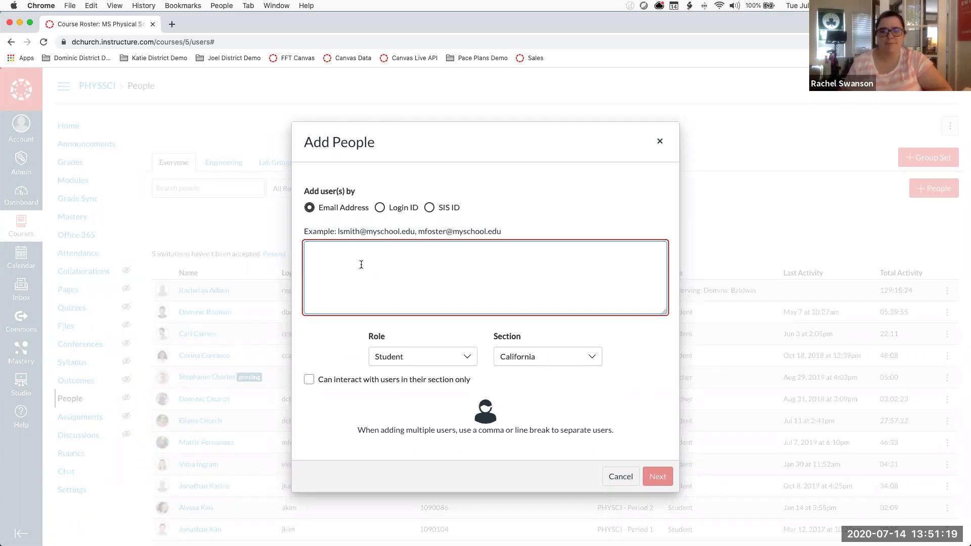
left_click(462, 361)
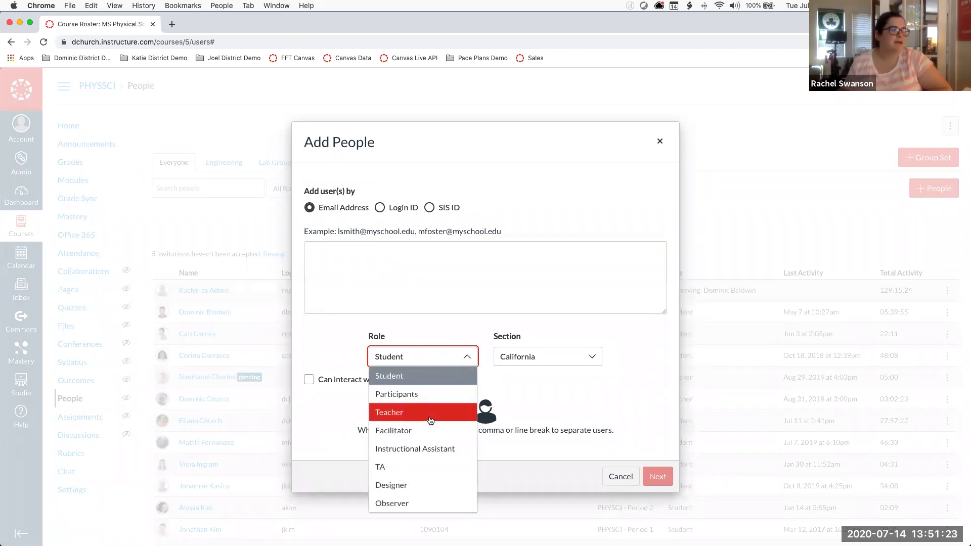
left_click(430, 421)
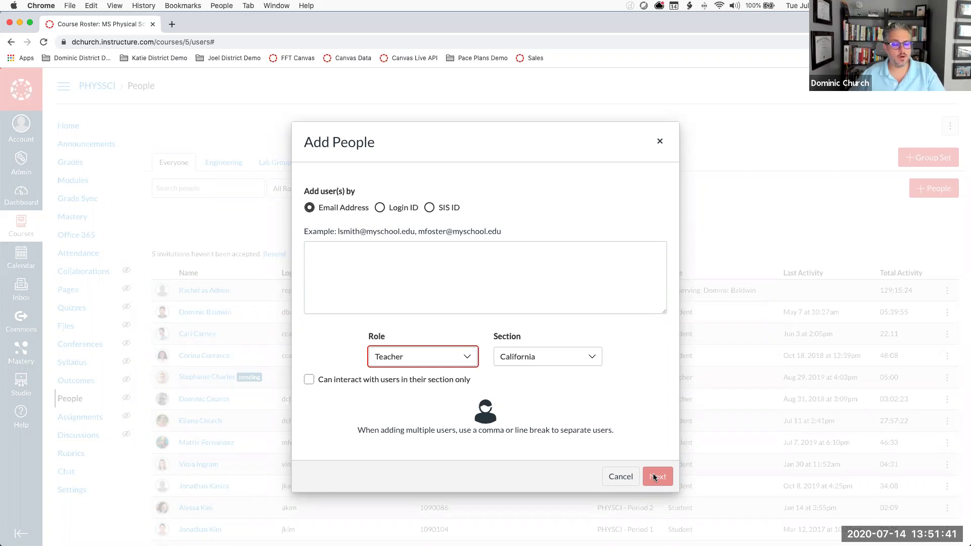
left_click(660, 141)
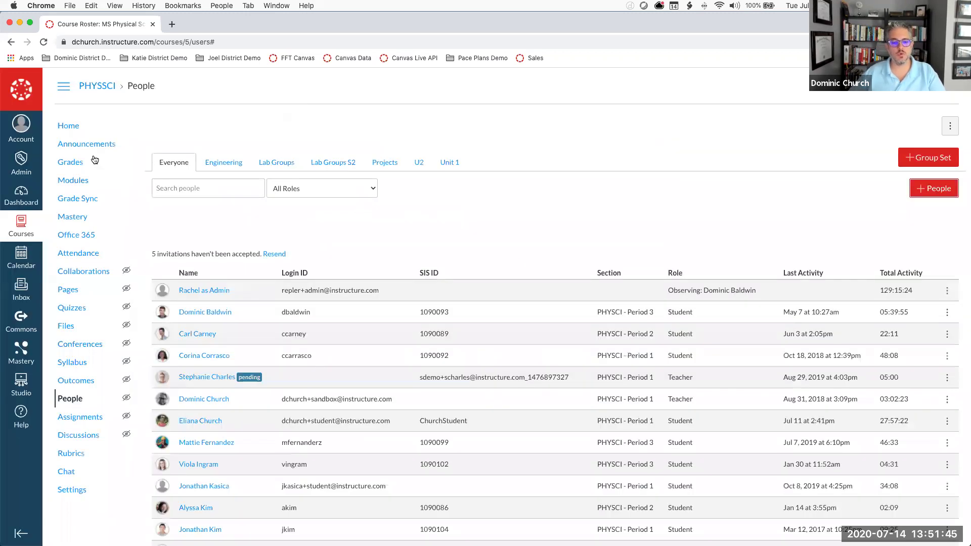
Return to the Church County Public Schools account and open its course role permissions
left_click(21, 162)
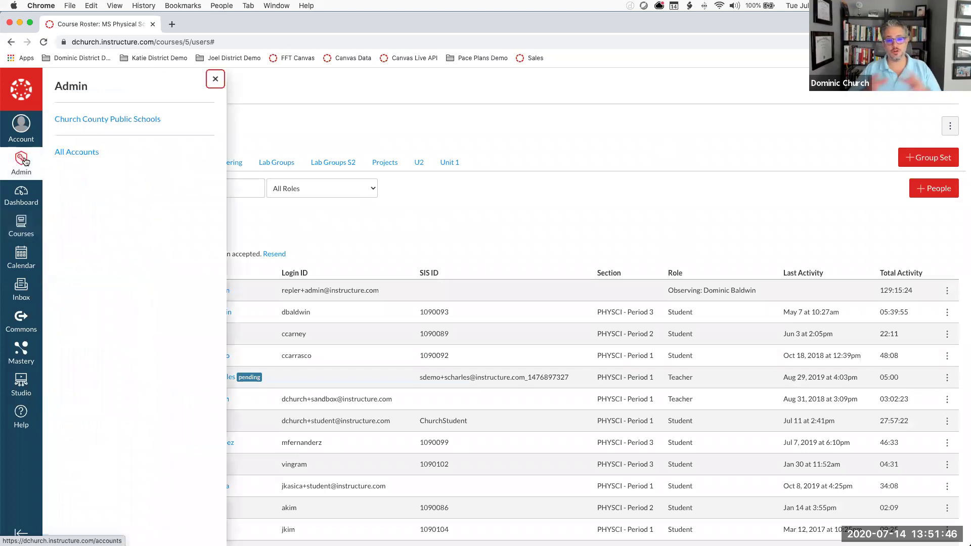
left_click(110, 119)
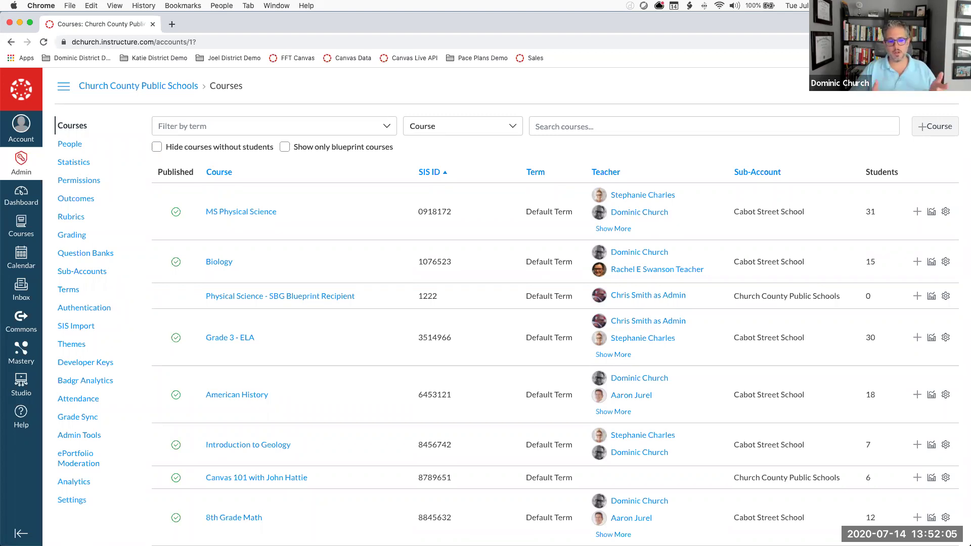
left_click(78, 181)
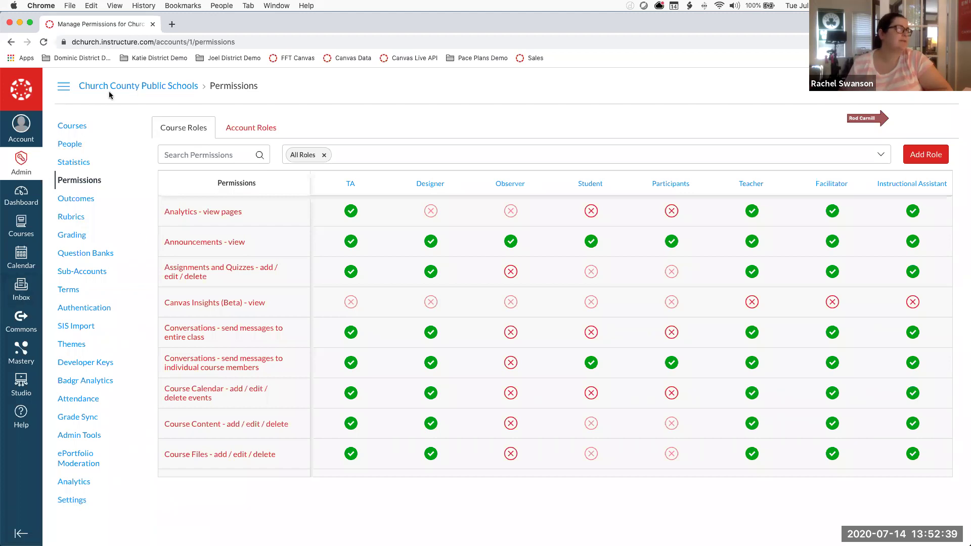
Open the admins list in the account settings and view the roles available when adding account admins
left_click(74, 500)
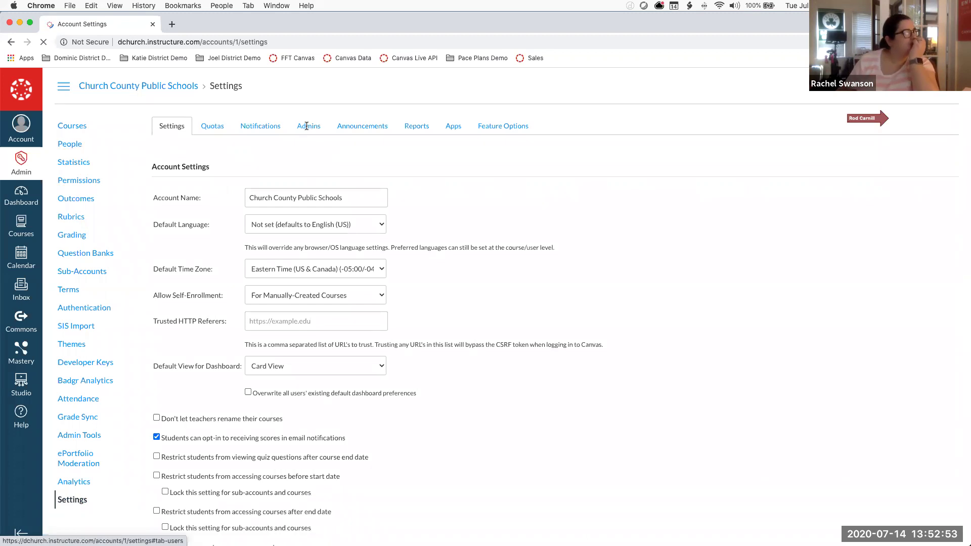
left_click(308, 126)
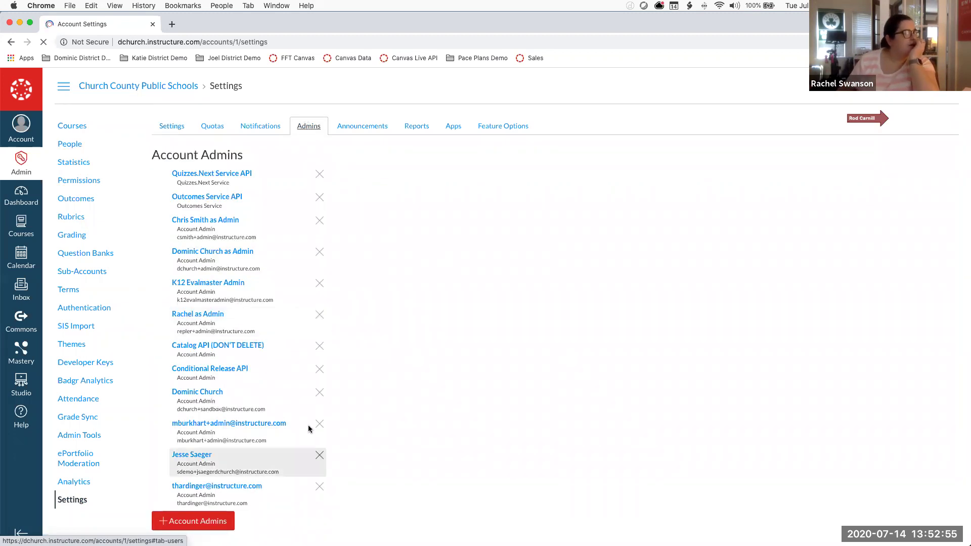
scroll(300, 441, "down", 1)
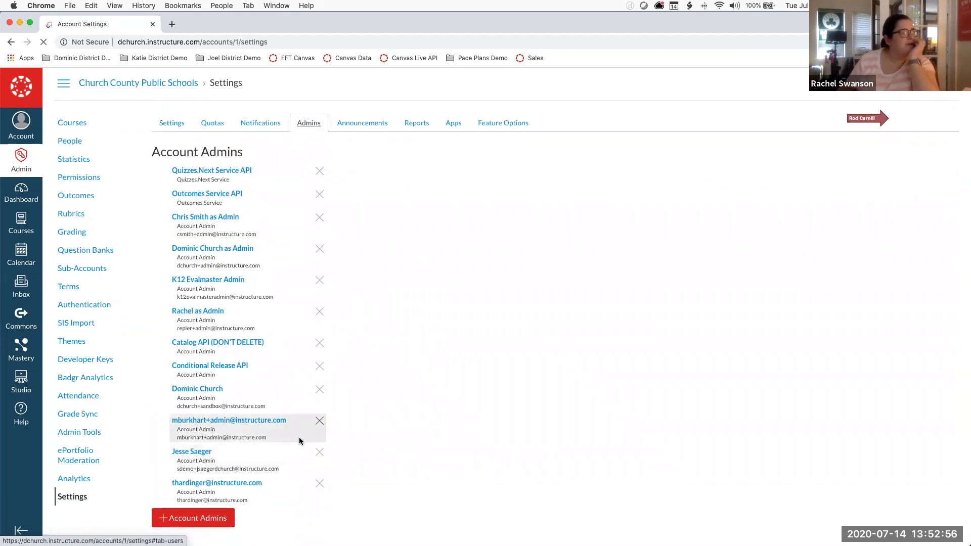
left_click(189, 521)
scroll(263, 400, "down", 5)
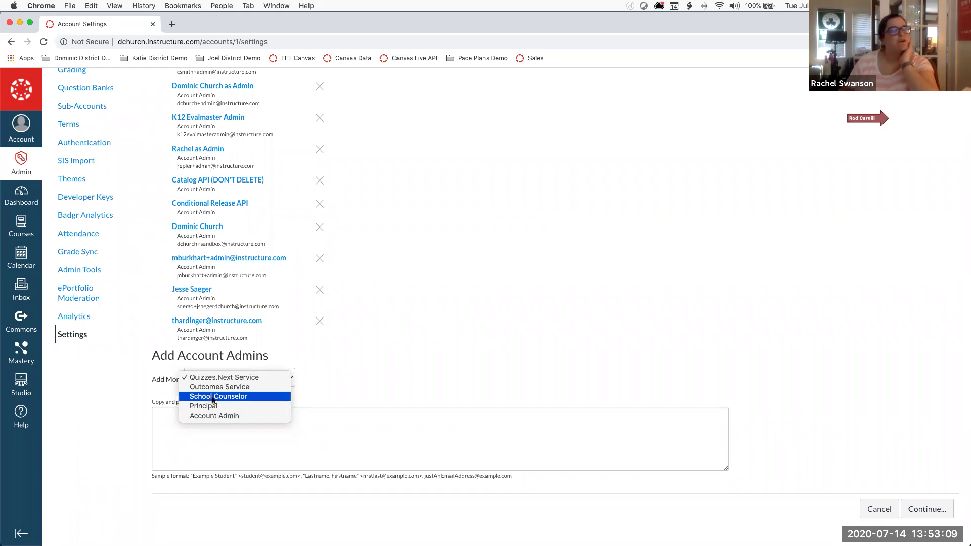
left_click(131, 387)
scroll(130, 386, "up", 5)
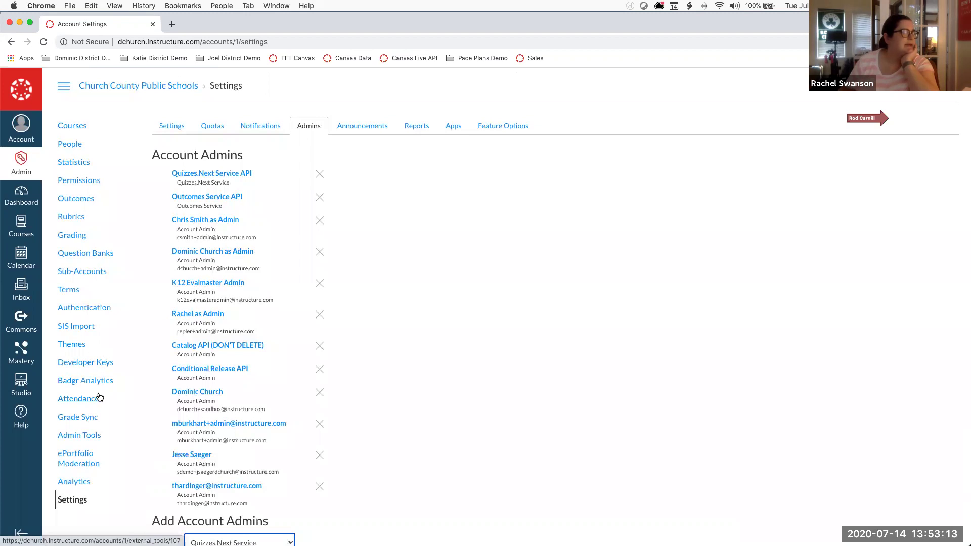
Open the Bartholomew Consolidated School Corporation sub-account under Indiana from the account's sub-account list
left_click(89, 274)
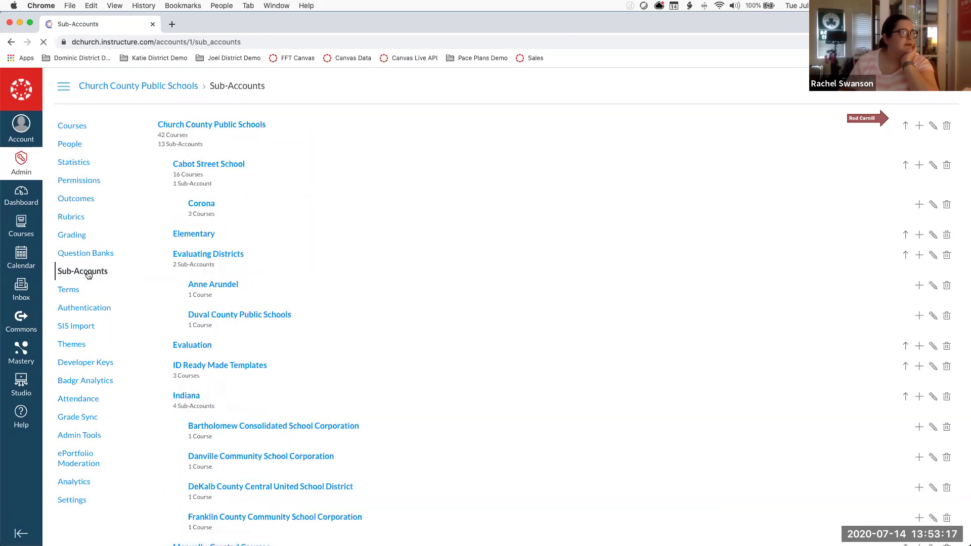
scroll(146, 373, "down", 3)
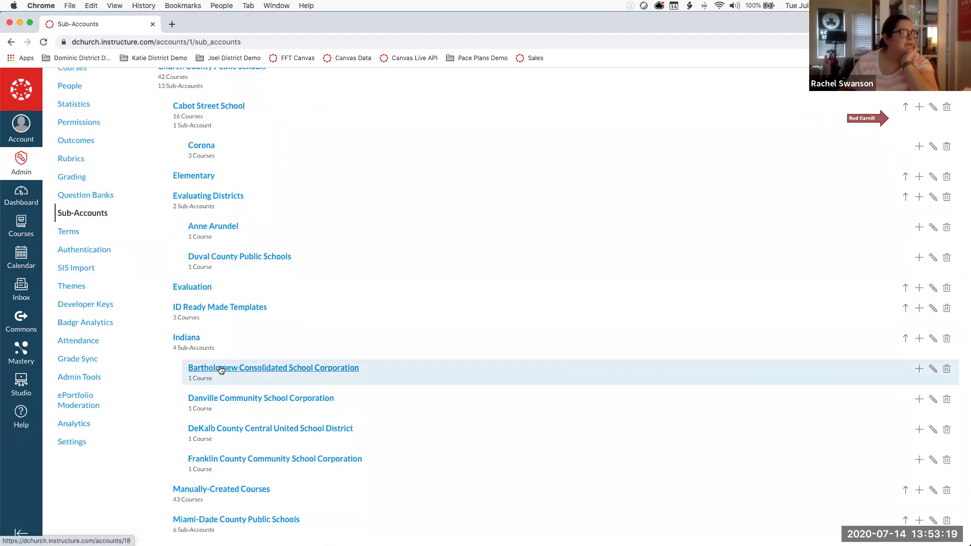
left_click(221, 370)
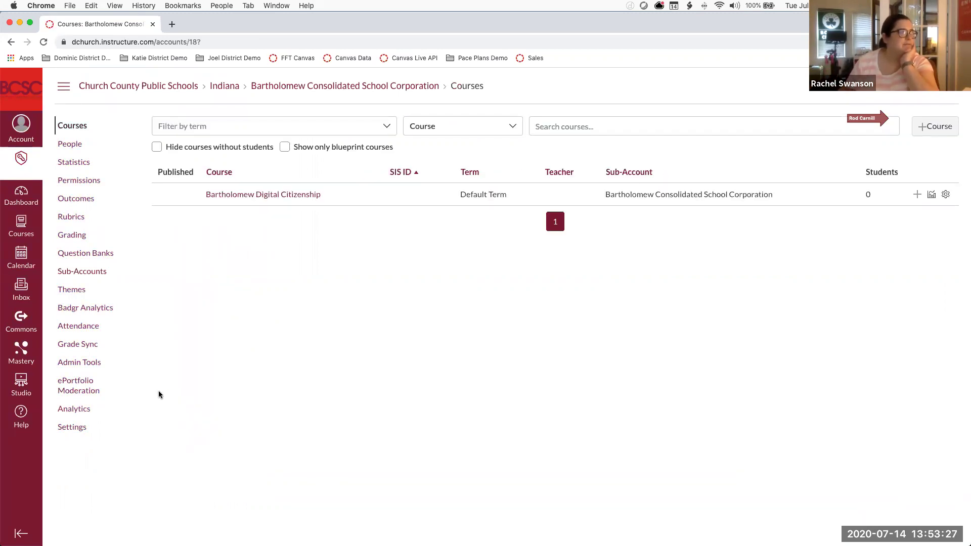
Open the form for adding account admins in the sub-account's settings and set the role to Principal
left_click(78, 430)
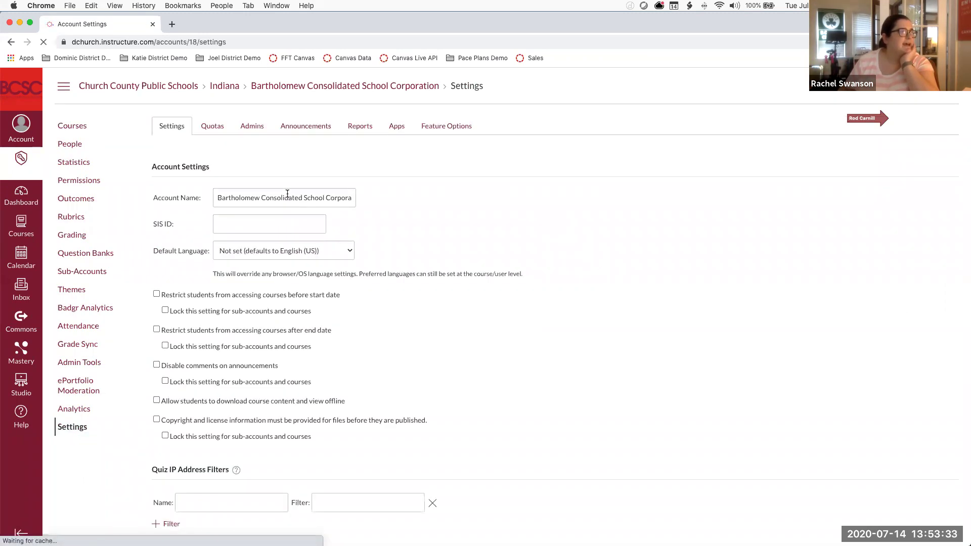
left_click(257, 131)
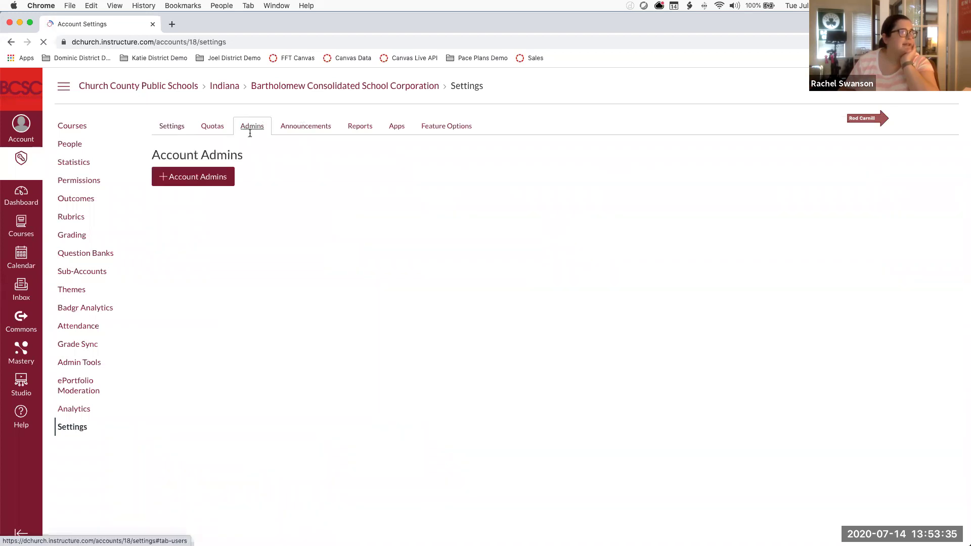
left_click(213, 177)
left_click(222, 198)
left_click(230, 225)
left_click(234, 246)
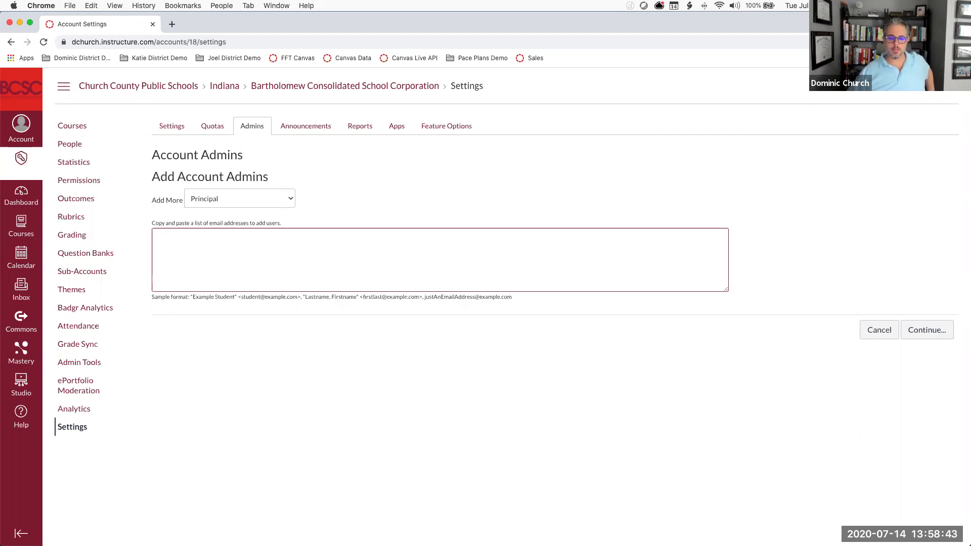
View today's schedule in the desktop calendar and close it
left_click(675, 6)
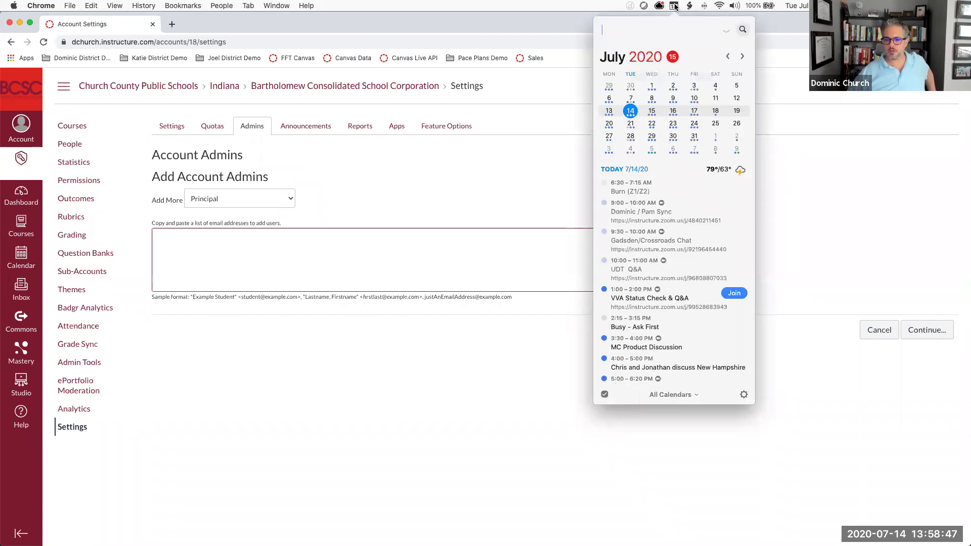
left_click(674, 6)
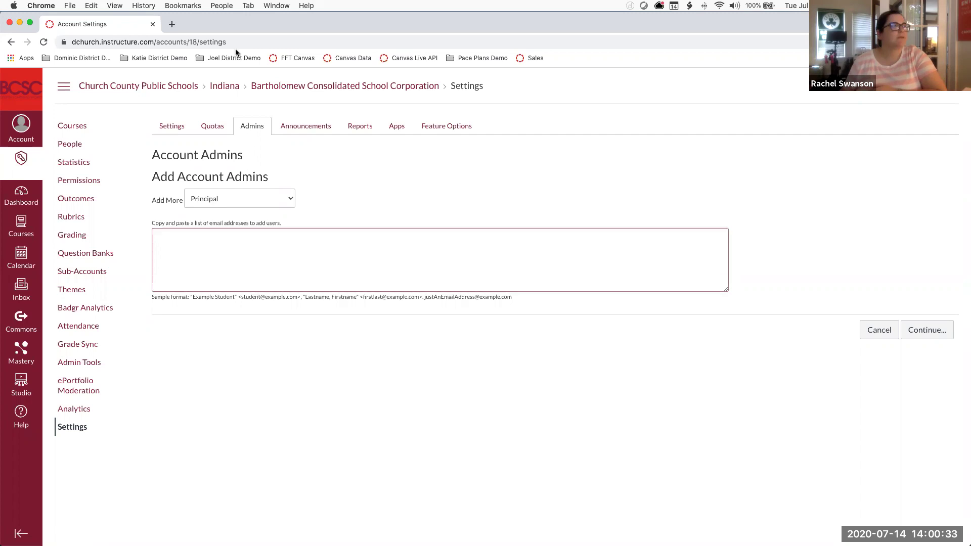
Open a new browser tab
left_click(172, 24)
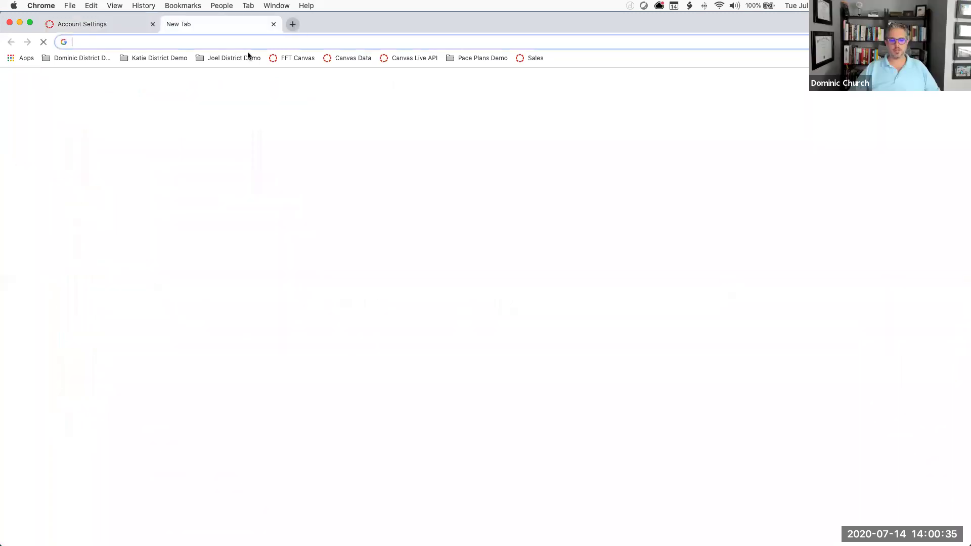